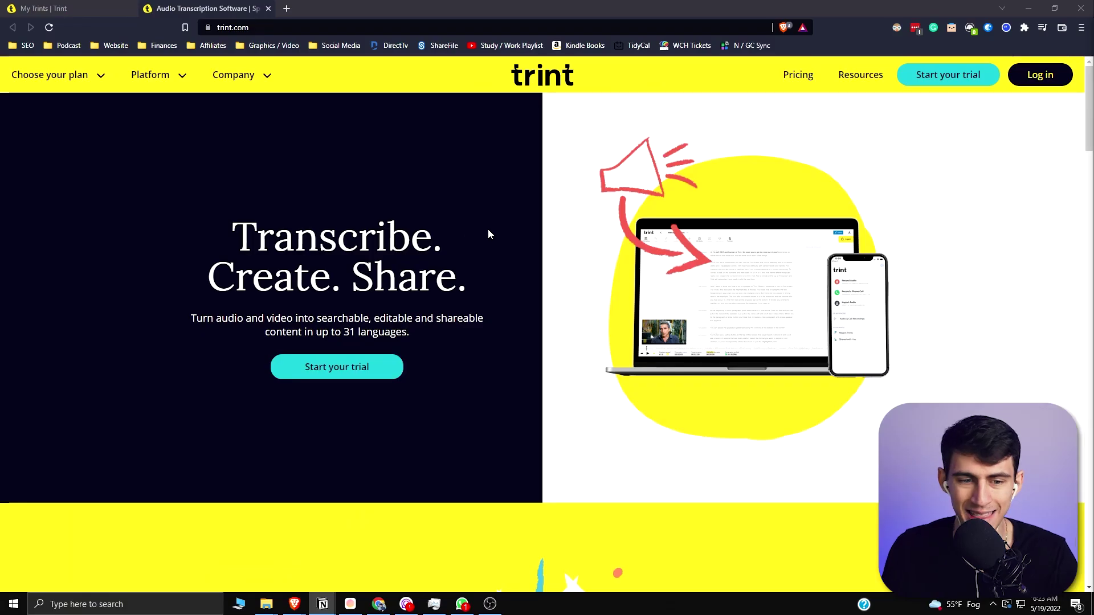
scroll(490, 232, down, 2)
scroll(492, 235, up, 2)
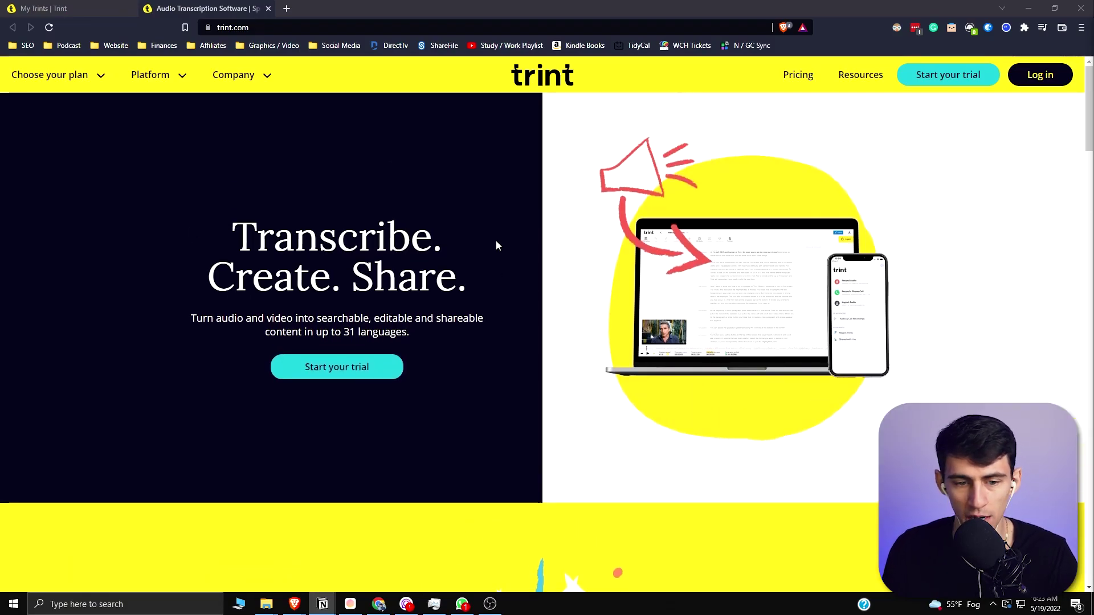
scroll(489, 261, down, 1)
scroll(488, 261, up, 1)
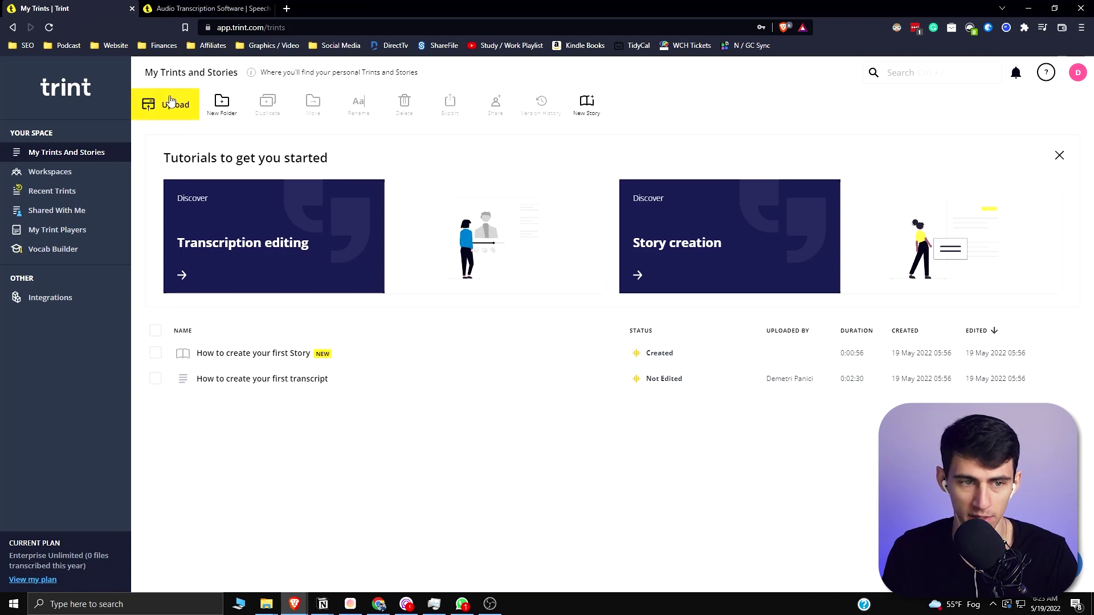
Start an upload and browse the shared drive into the Podcast > Episodes folder for the WAV file
click(170, 101)
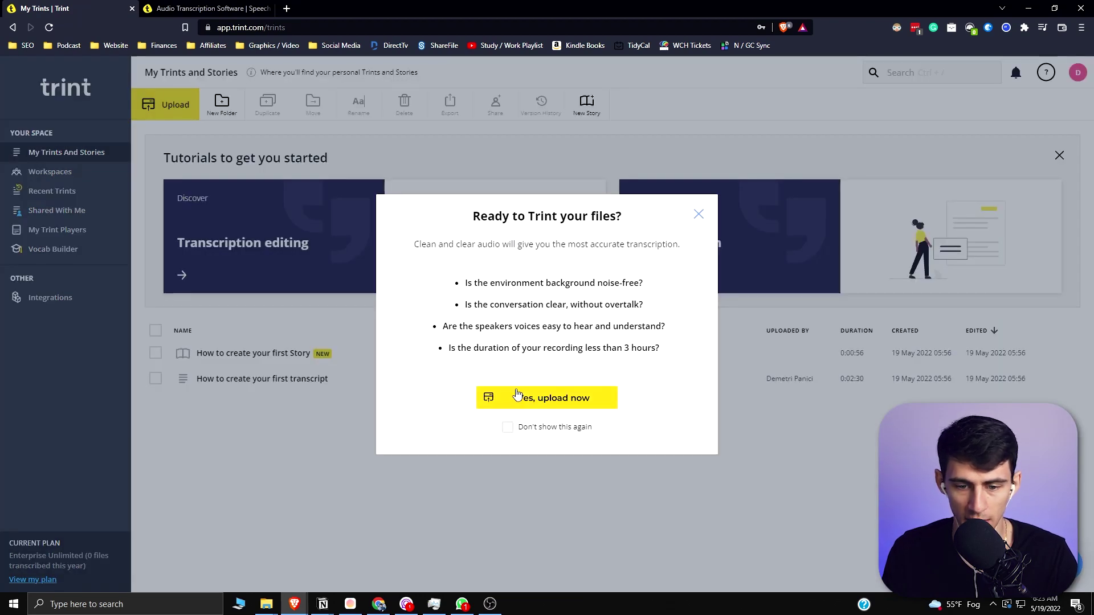
click(520, 399)
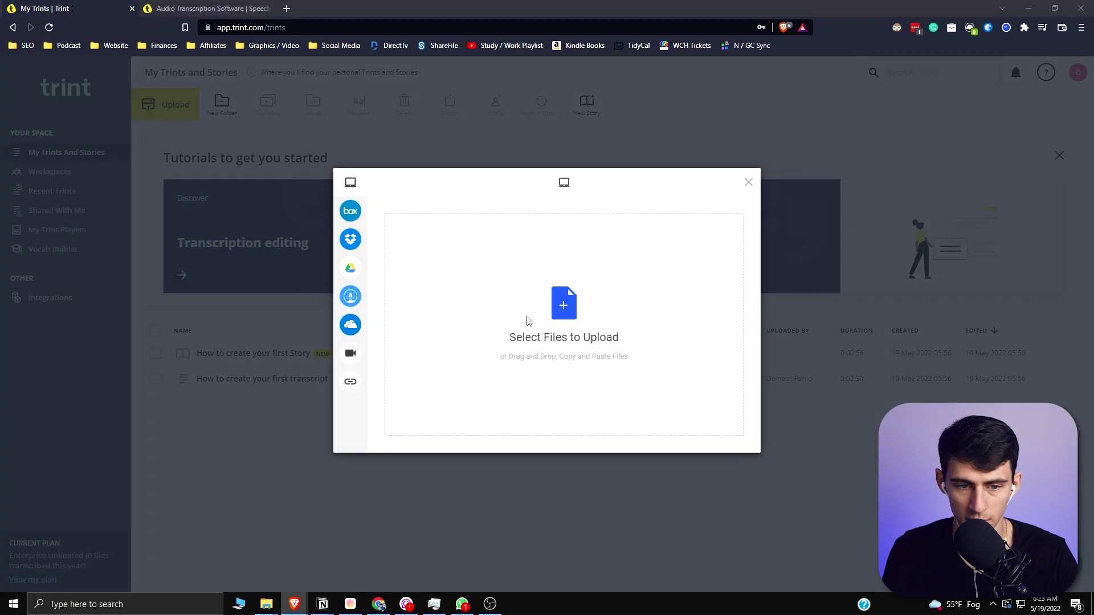
click(527, 320)
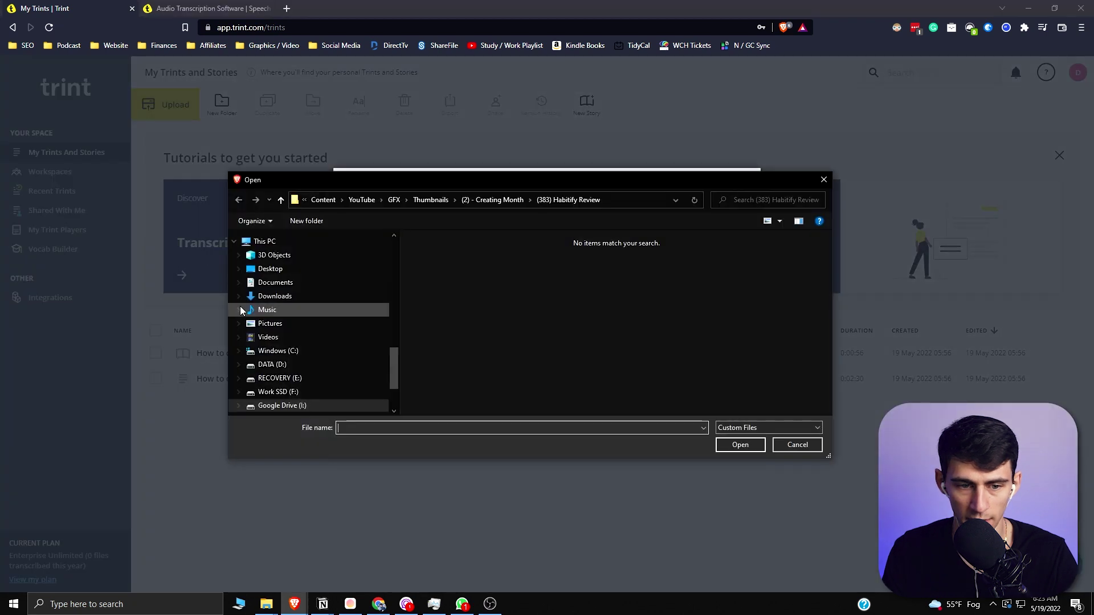
double_click(447, 240)
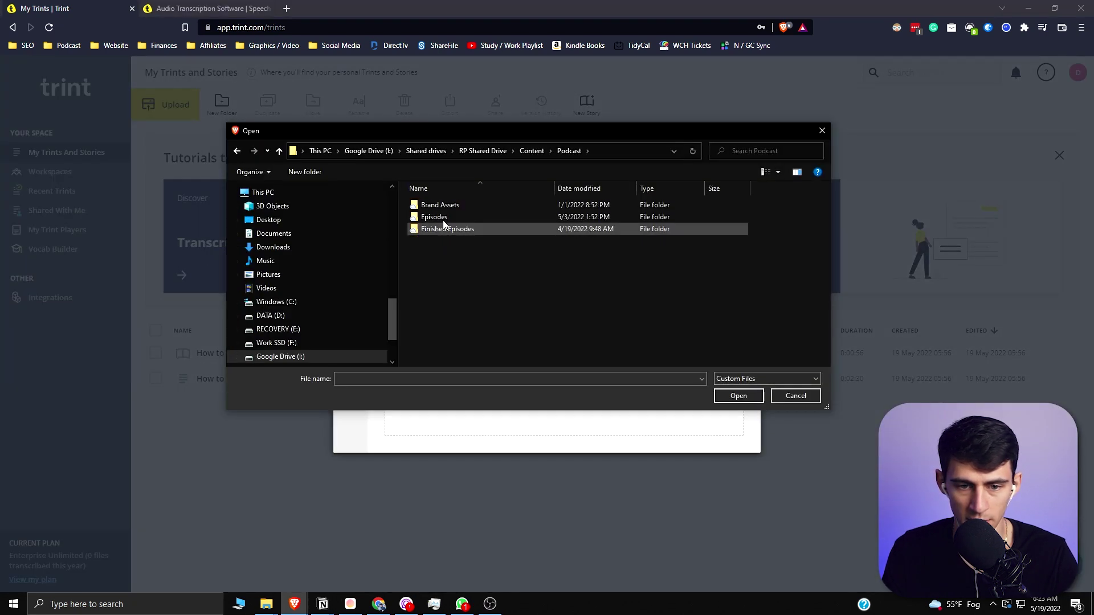
double_click(443, 219)
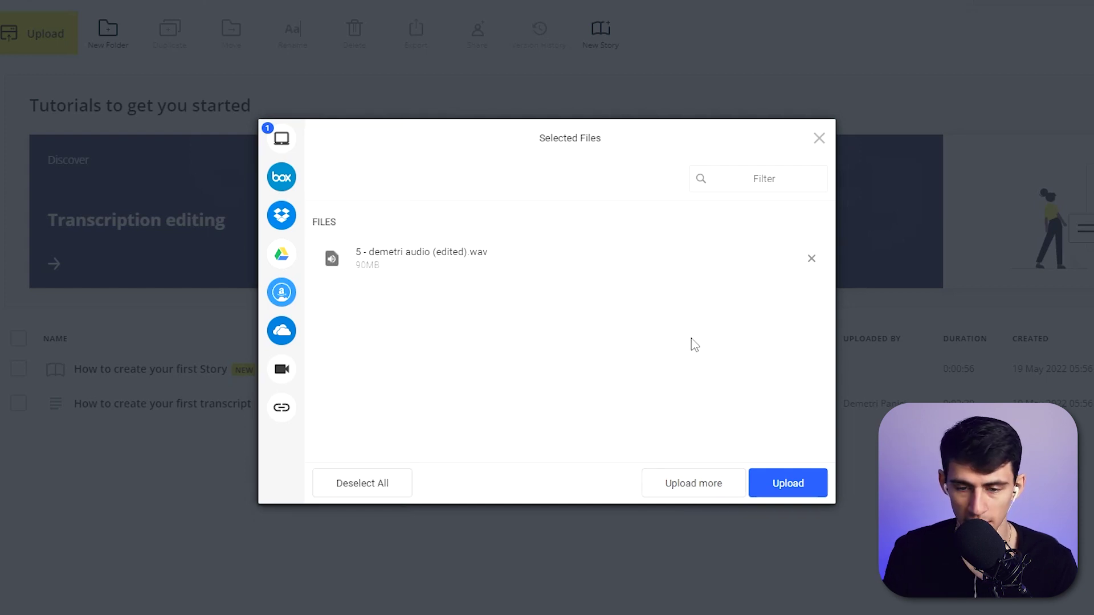
Send the selected WAV file for upload, reaching the Customize your transcript options
click(795, 483)
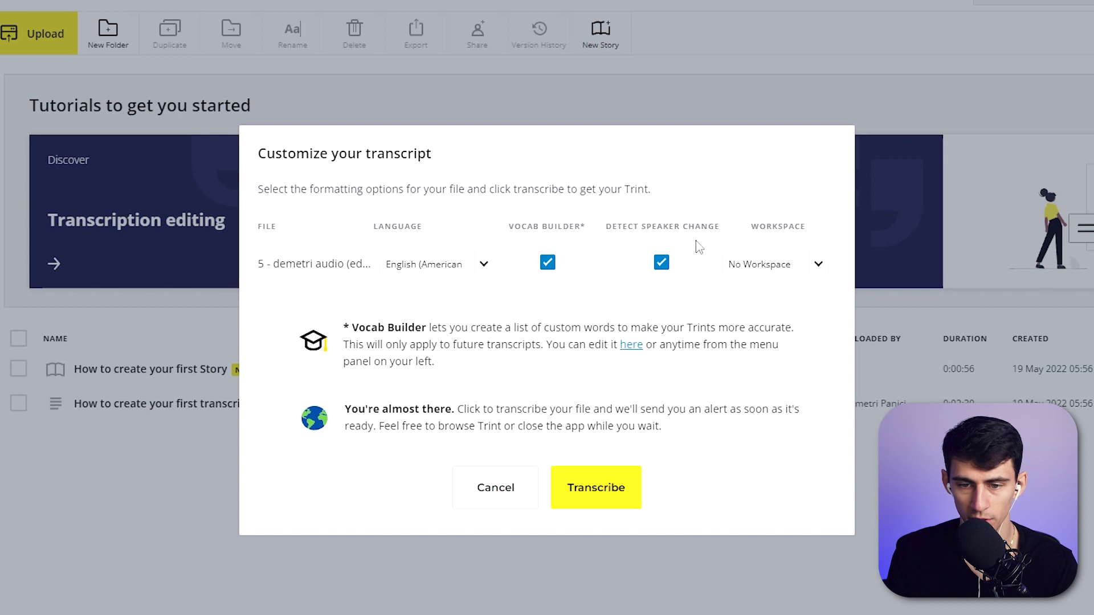
Keep English (American spelling) as the language and start transcribing the uploaded audio
click(818, 265)
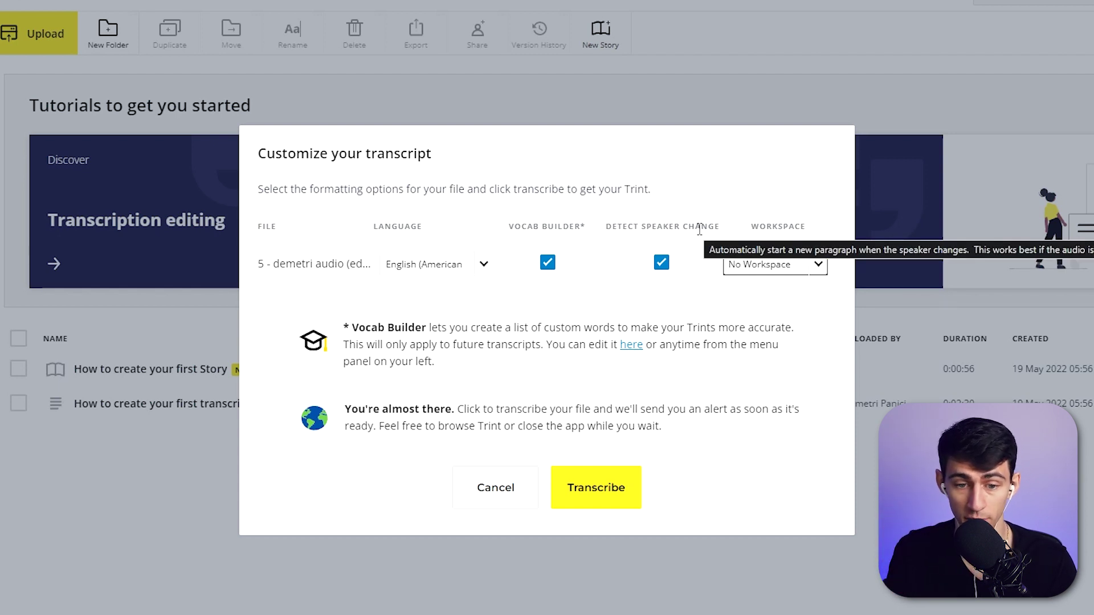
click(485, 267)
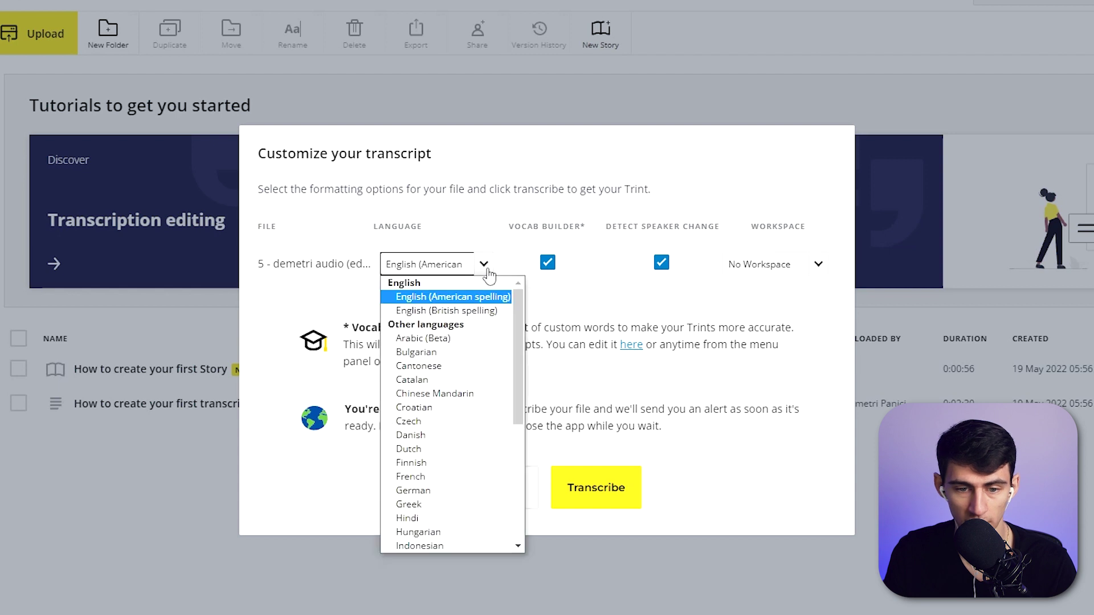
click(425, 265)
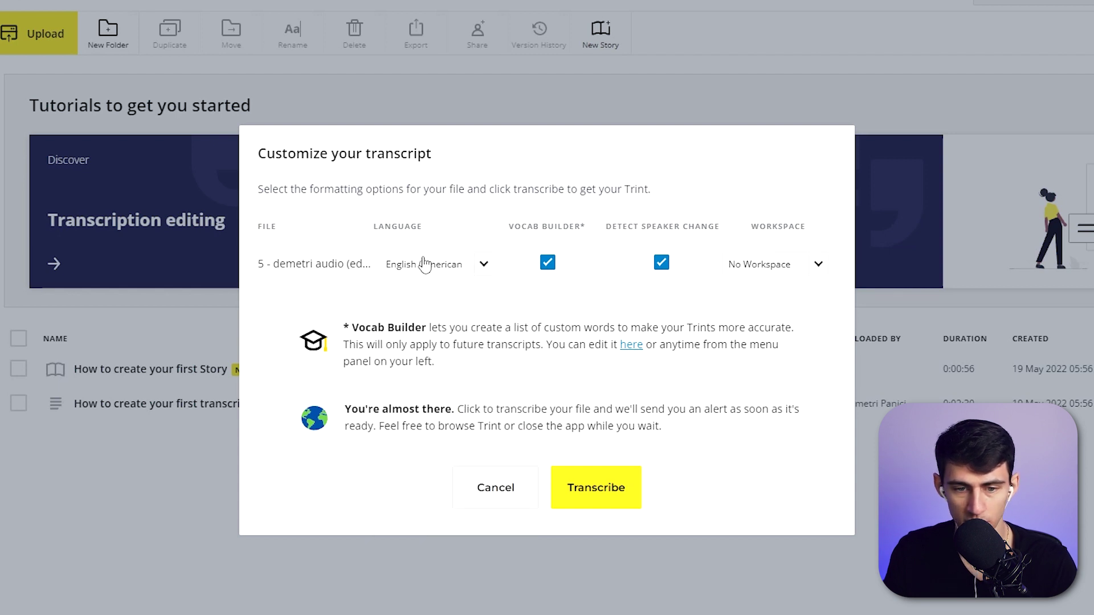
click(483, 268)
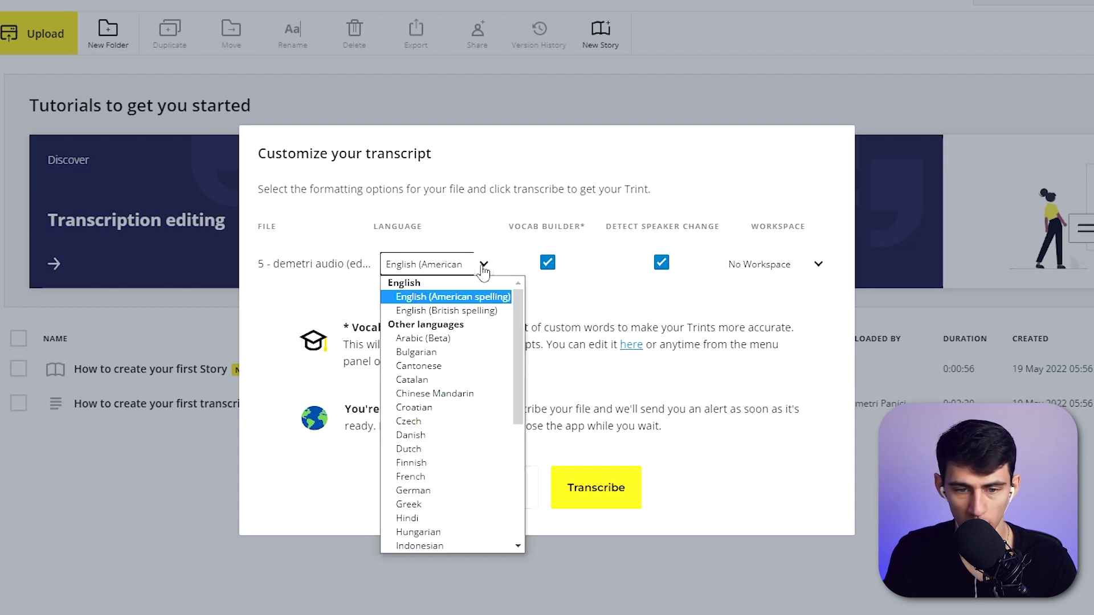
click(450, 302)
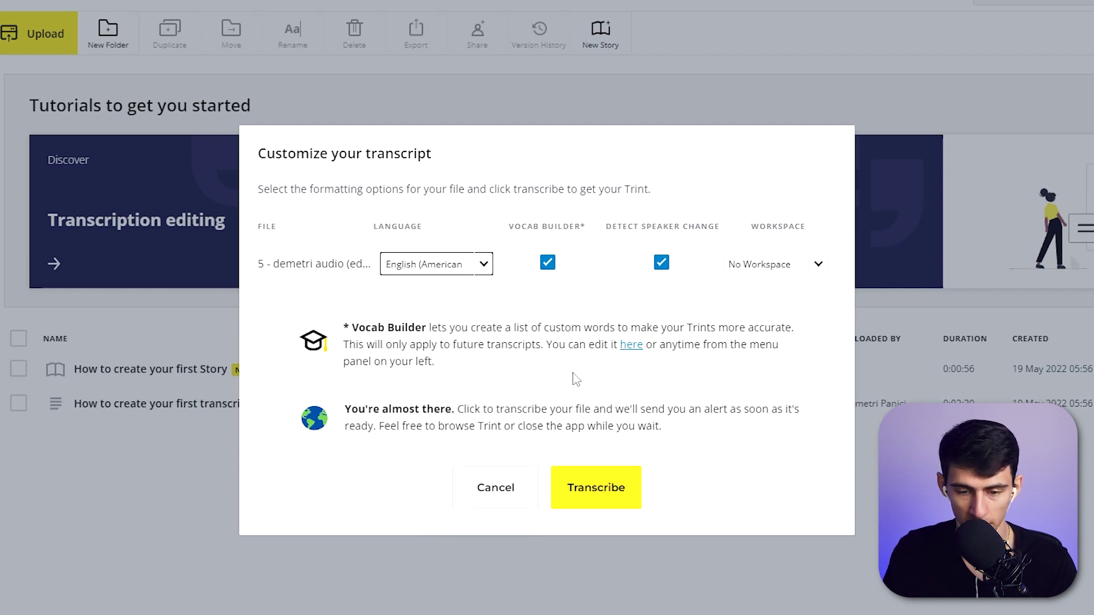
click(617, 484)
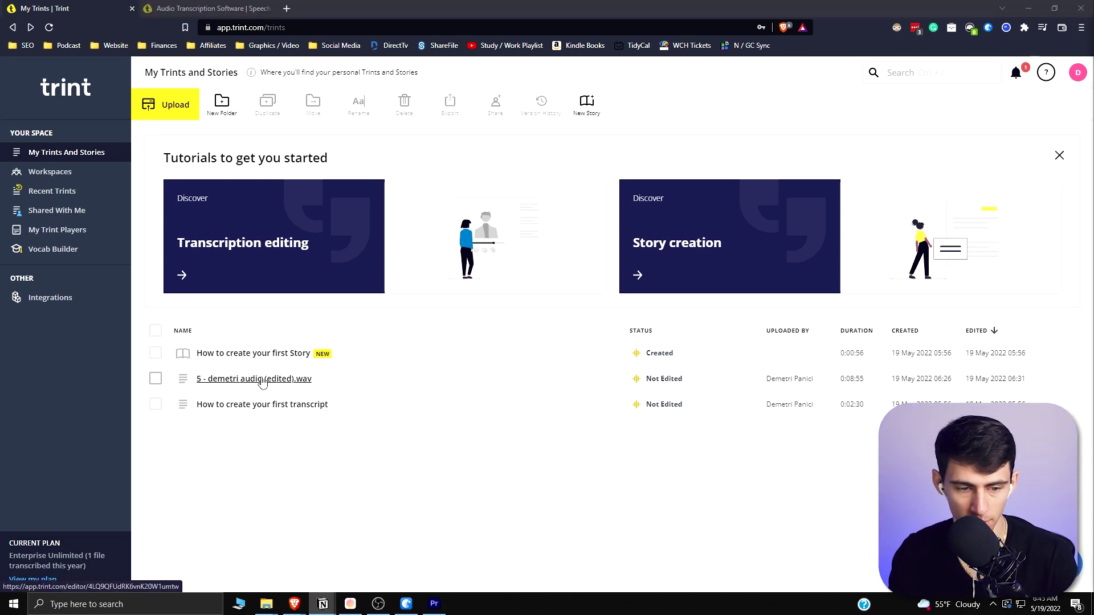
Open the new transcript in the editor and play from a spot in the text to preview it
click(260, 380)
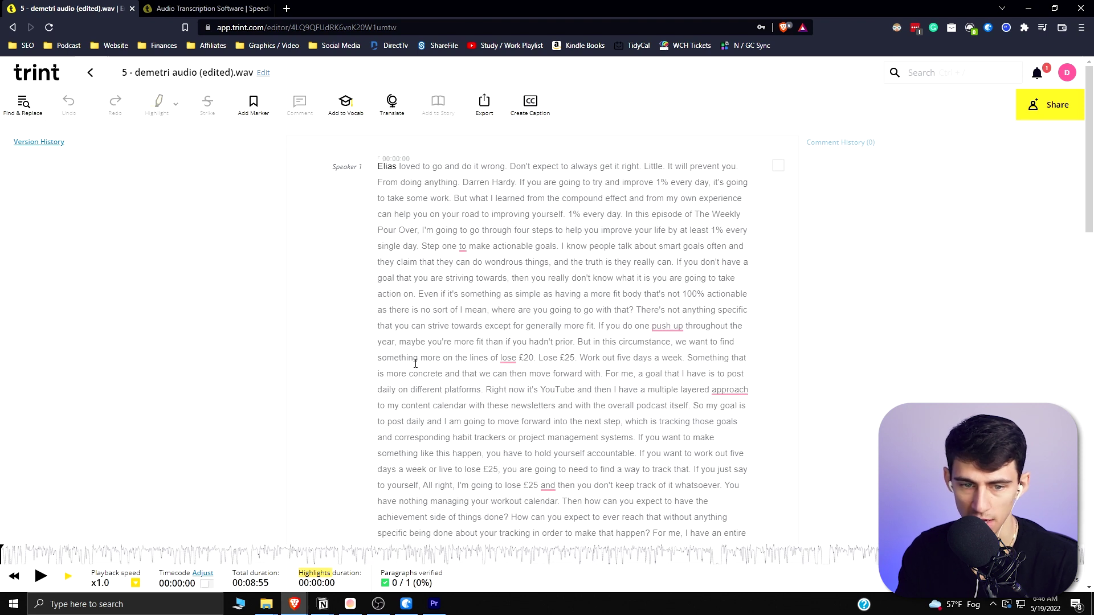
click(479, 246)
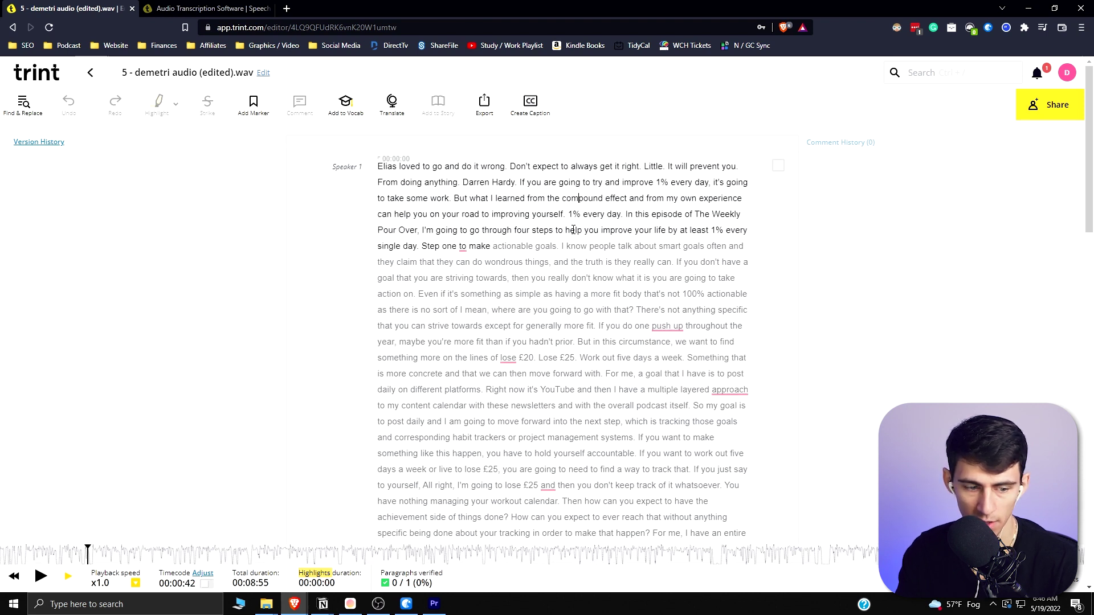
key(Down)
key(Down)
key(Down)
key(Down)
key(Down)
key(Down)
key(Down)
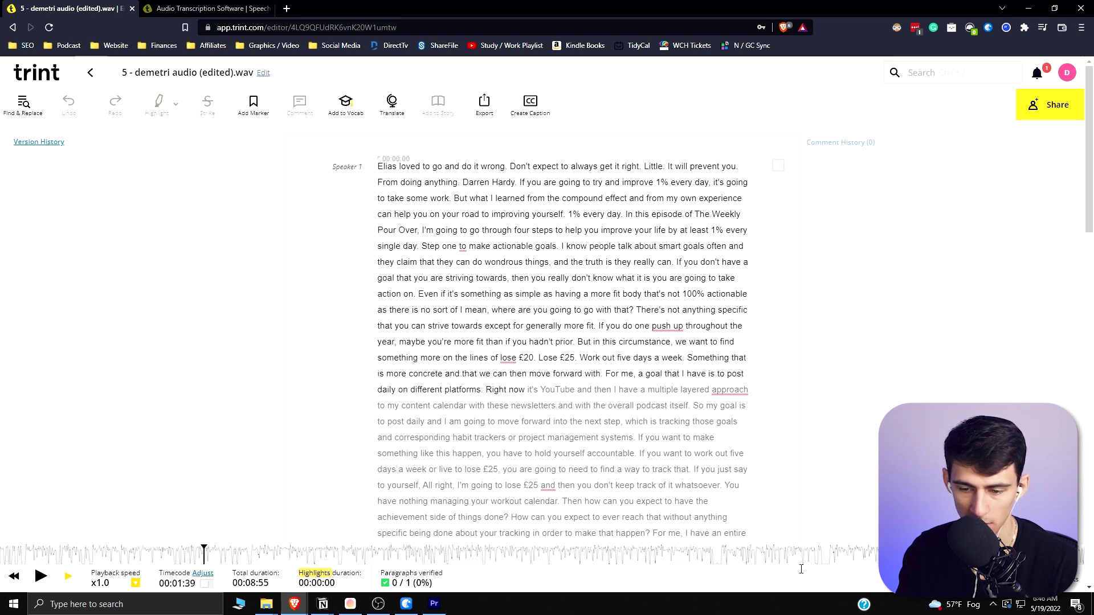
Replay the start, fix the misheard 'Elias', delete 'loved', and check the corrected opening by ear
click(387, 166)
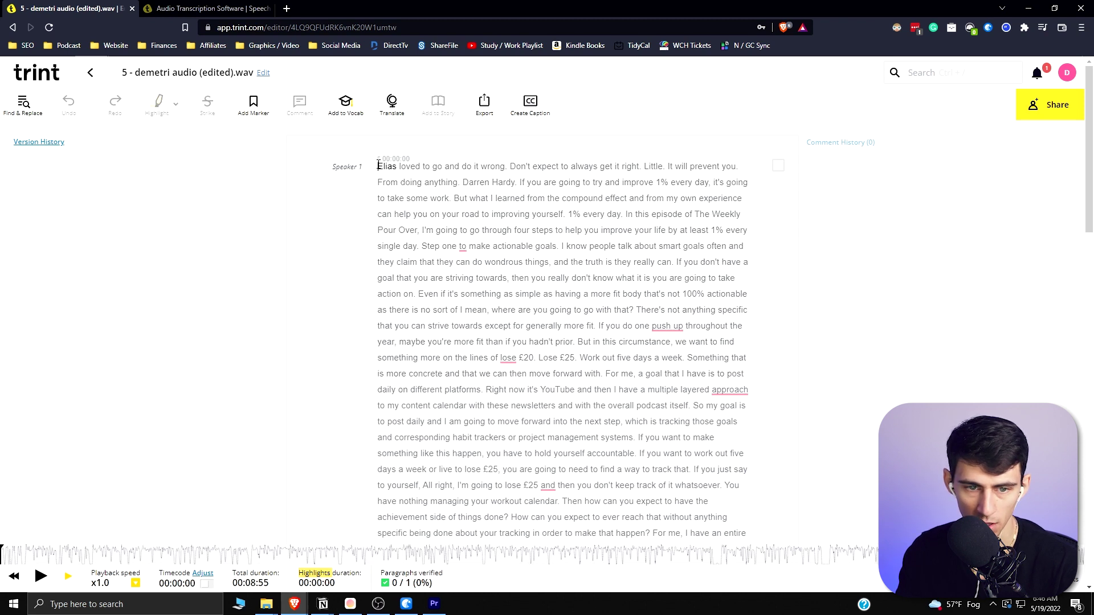
click(48, 581)
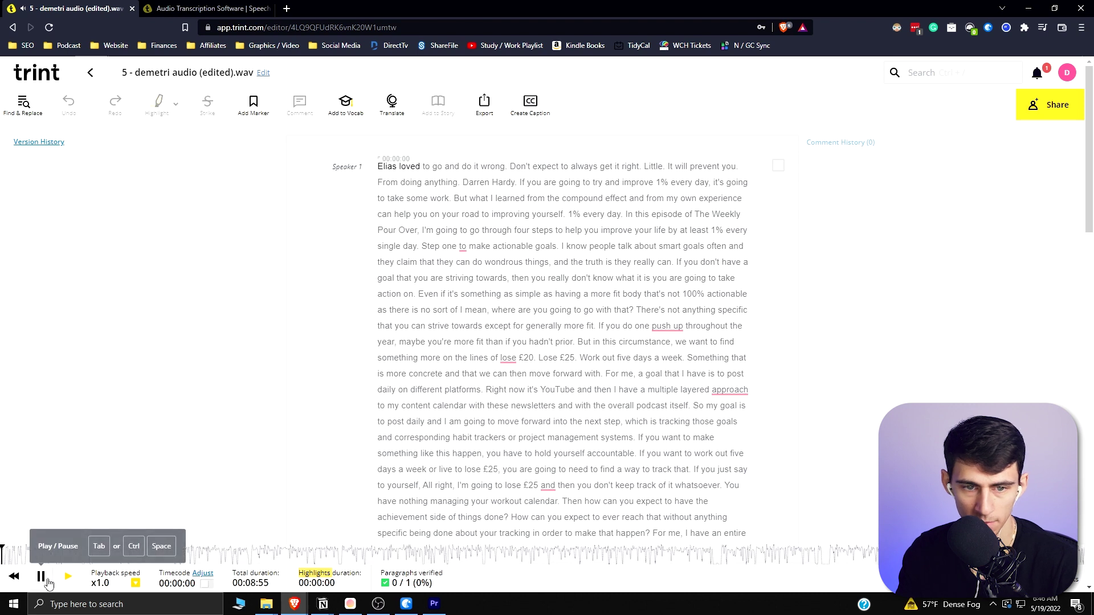
click(376, 166)
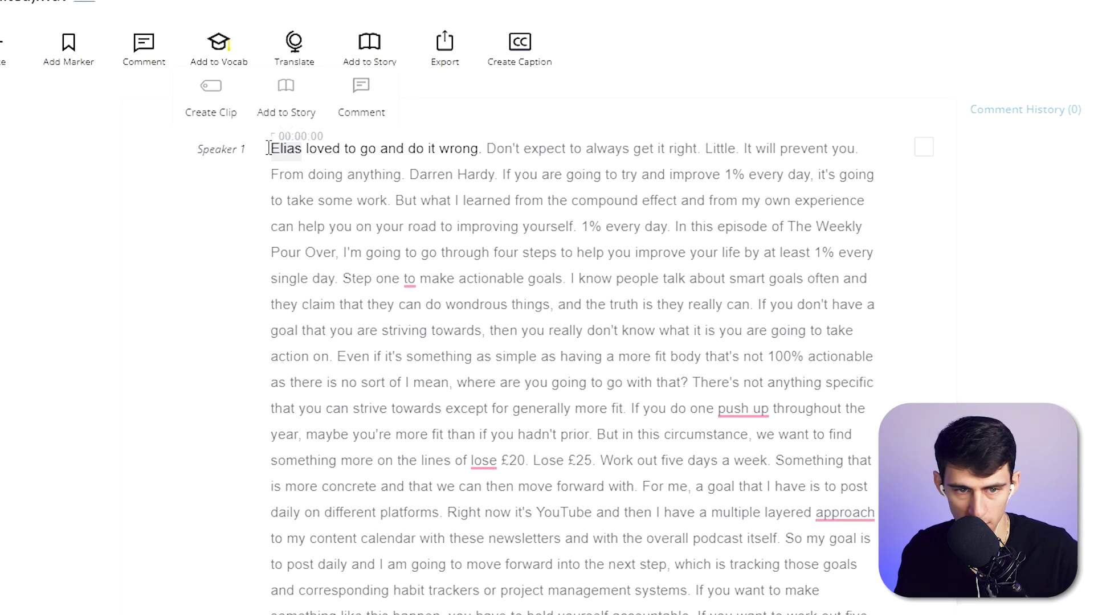
text(Allow)
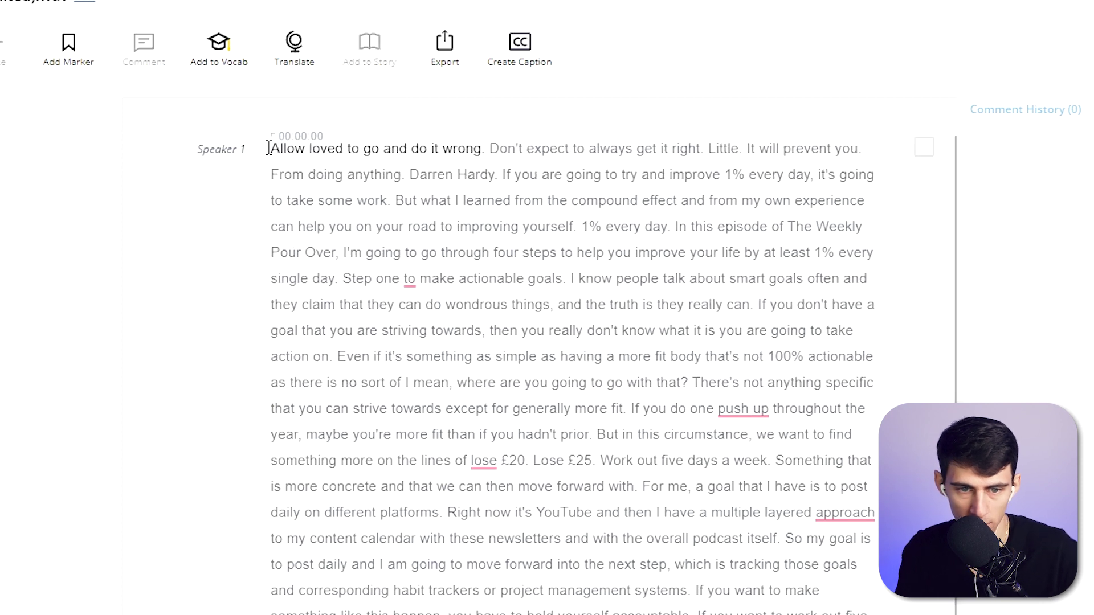
text( yourself)
double_click(403, 148)
key(BackSpace)
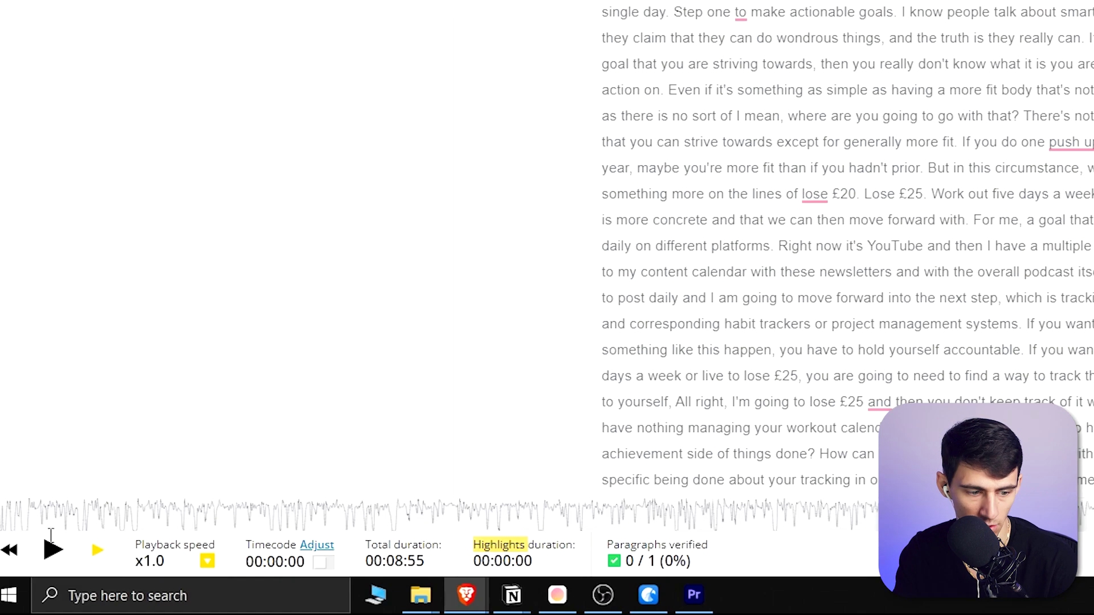
click(53, 549)
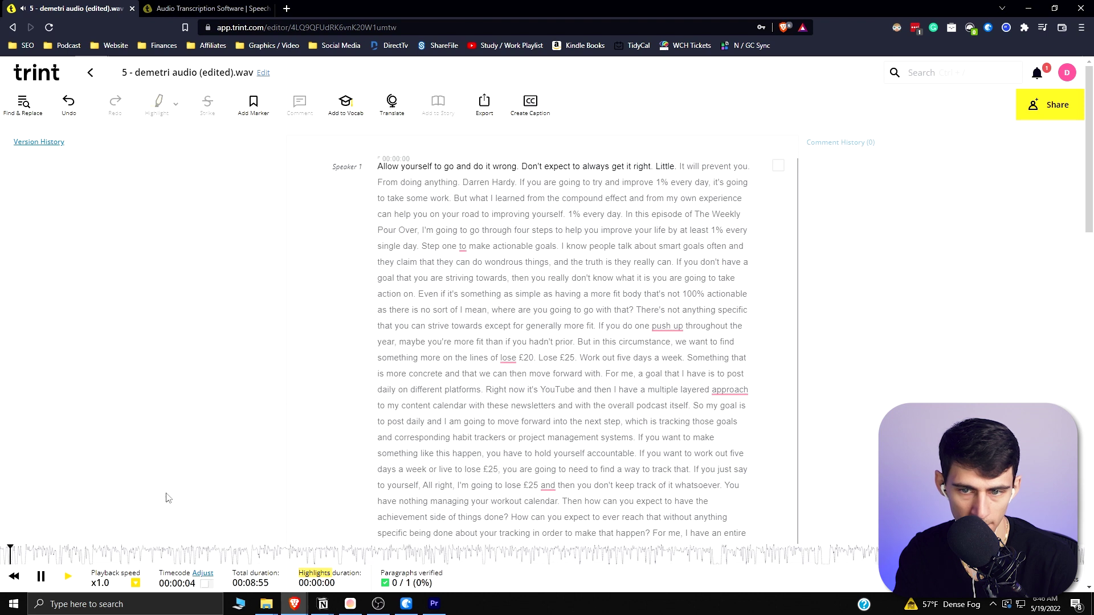
Delete the stray word 'Little' and replay the opening to verify it
key(Tab)
double_click(665, 165)
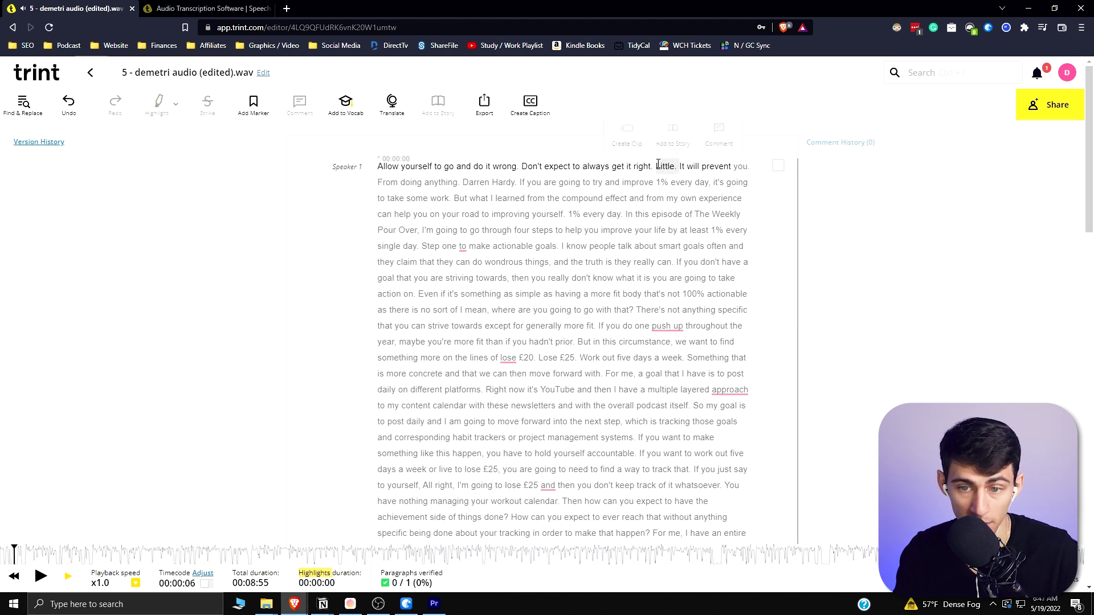
key(BackSpace)
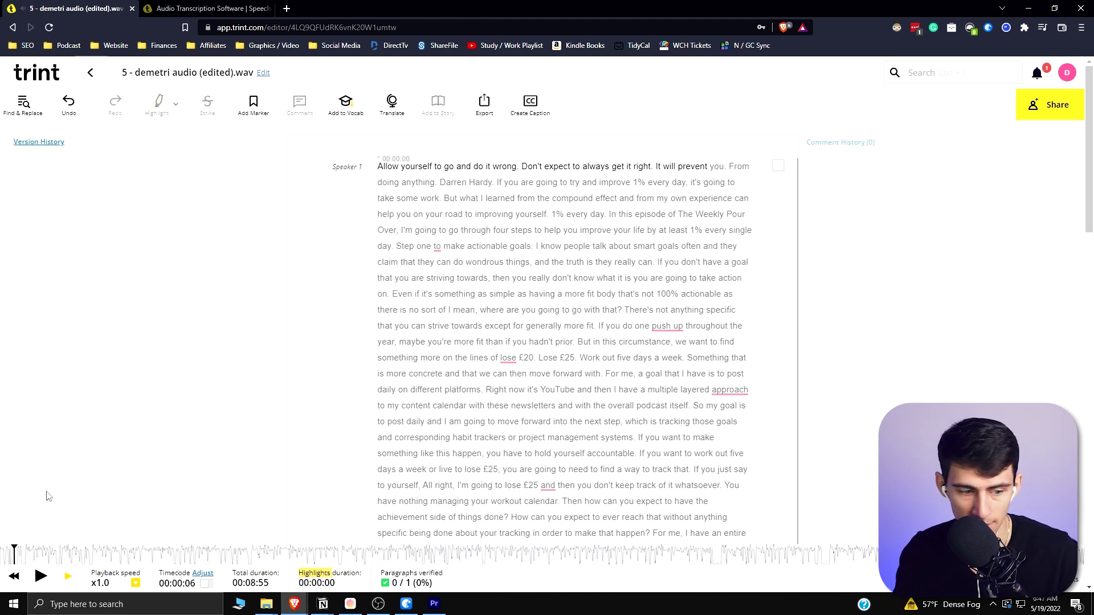
click(4, 553)
click(40, 576)
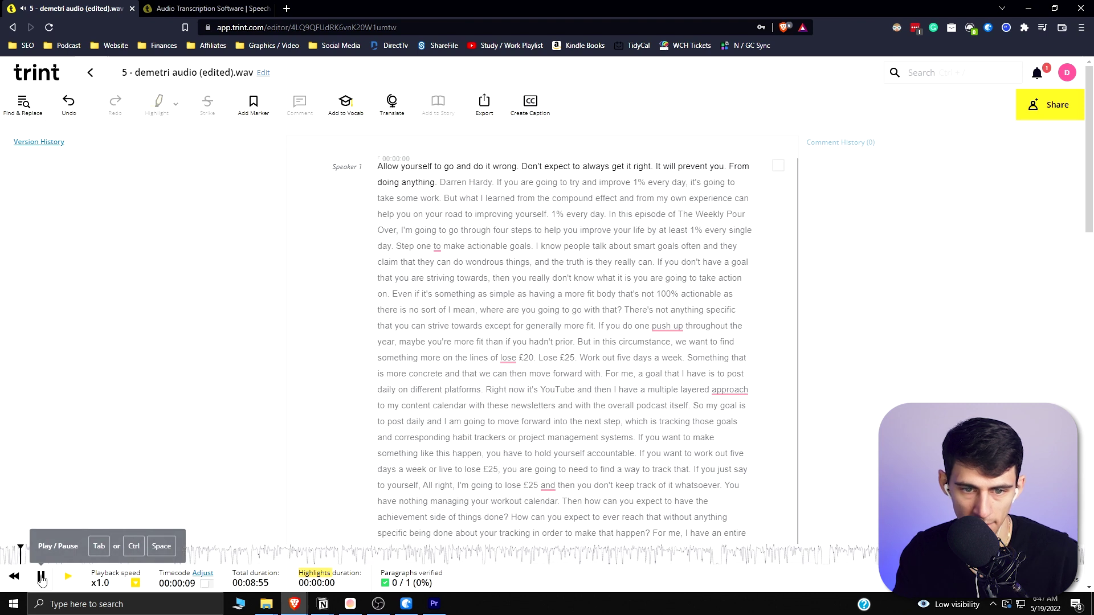
click(41, 577)
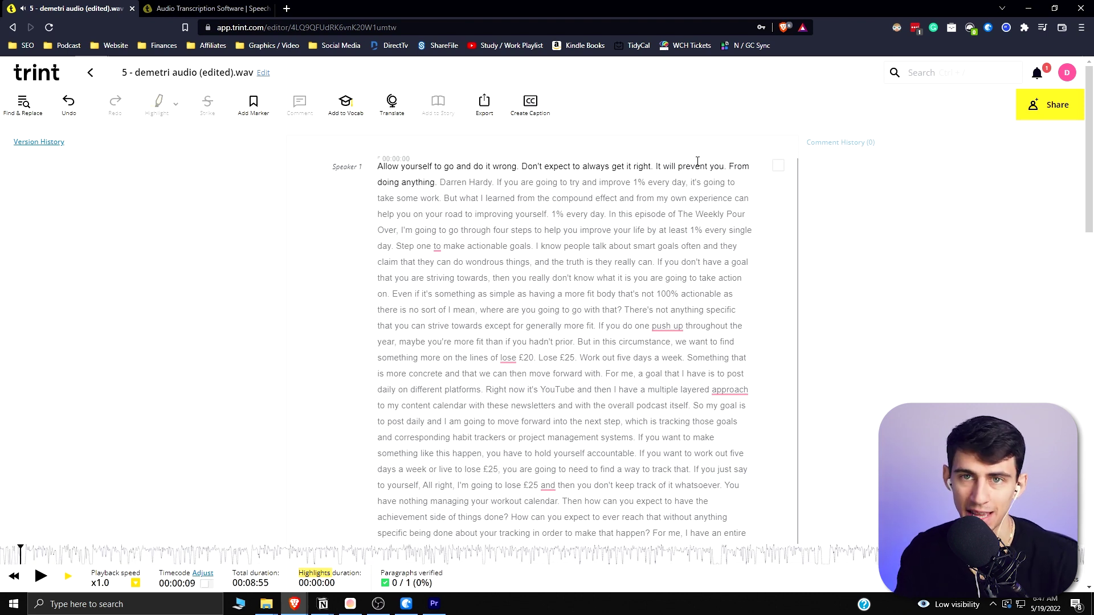
Remove the full stop before 'From' so the sentence reads 'It will prevent you from doing anything', then keep proofreading
click(725, 166)
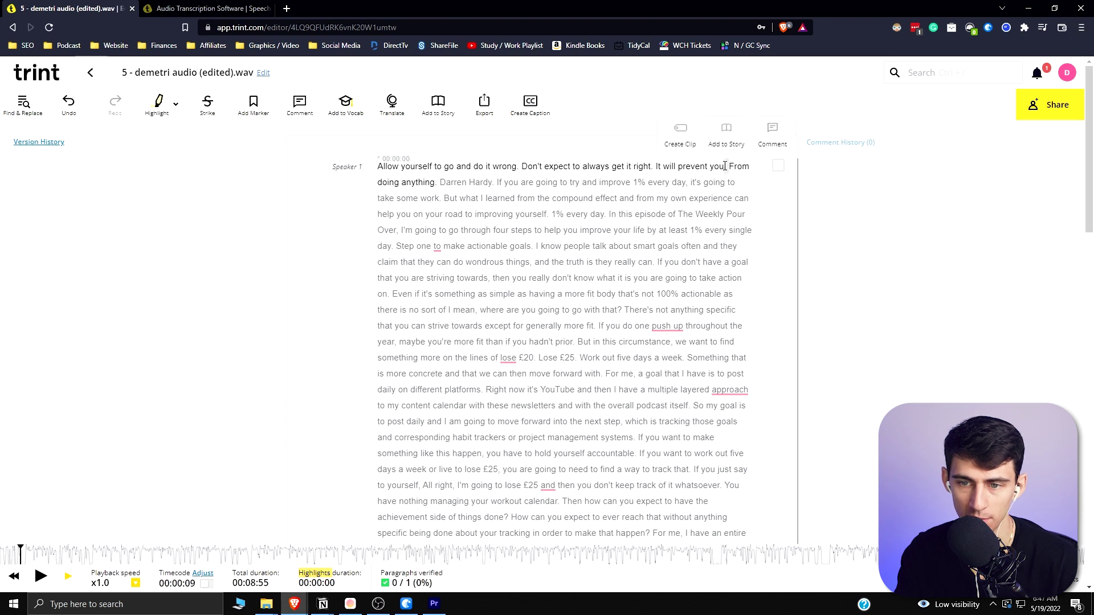
key(BackSpace)
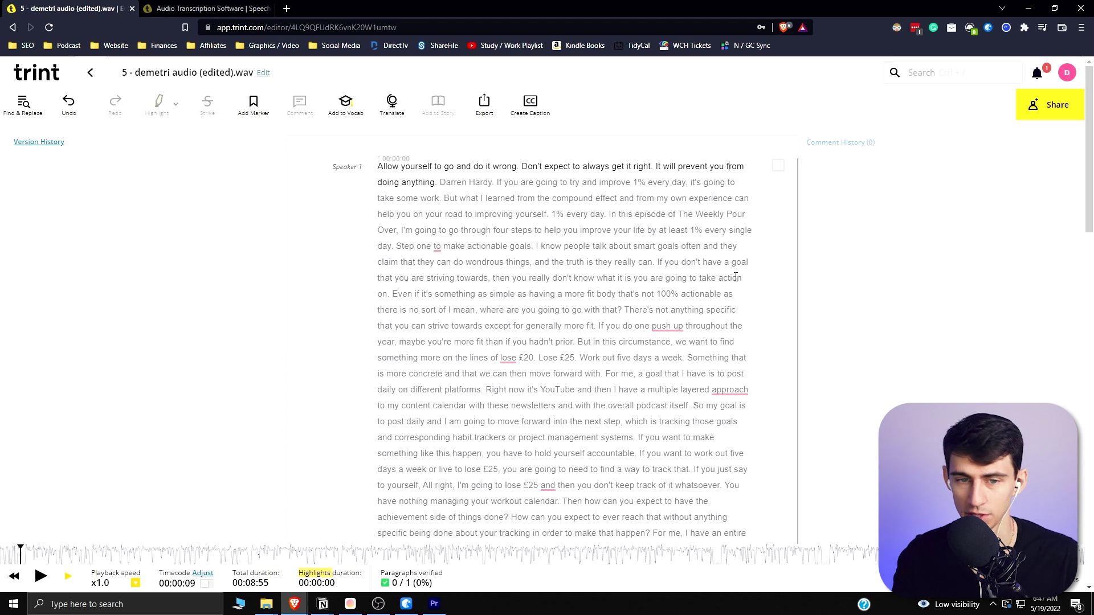
click(40, 577)
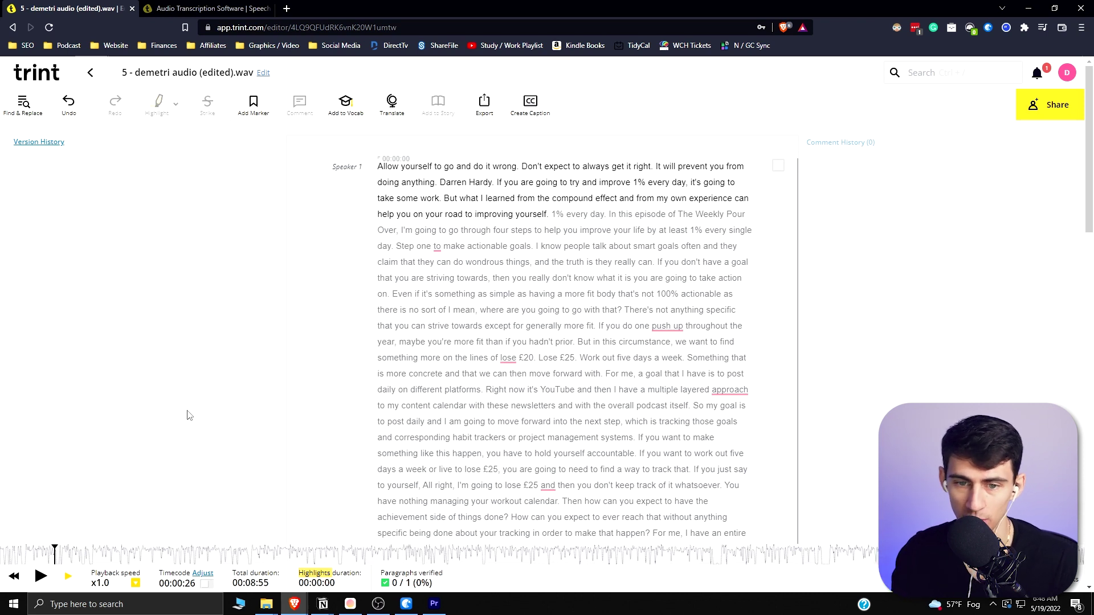
scroll(503, 352, down, 1)
scroll(605, 271, up, 1)
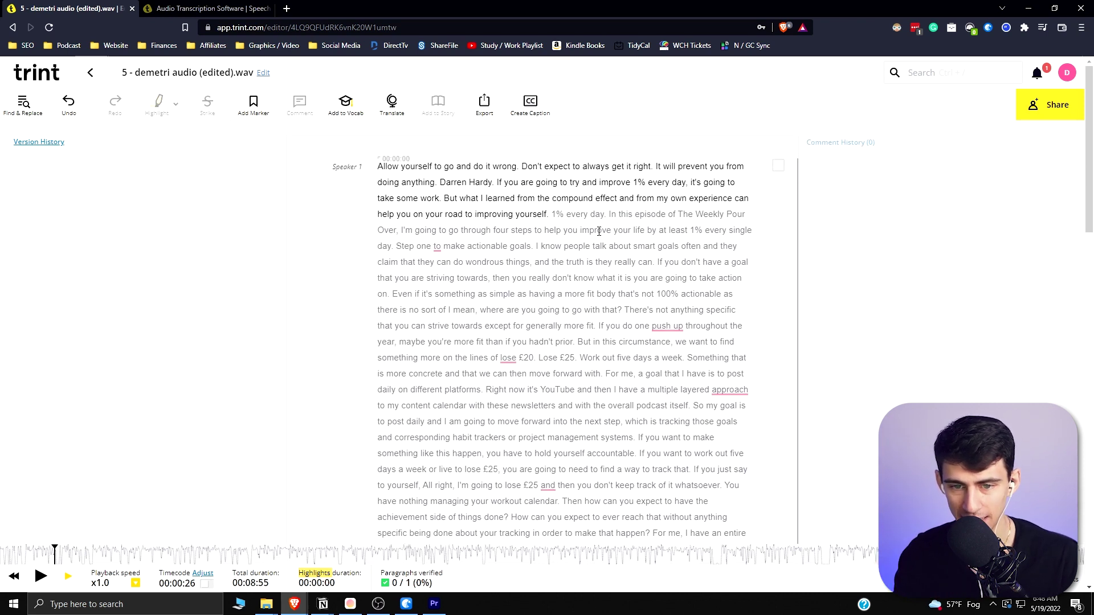
Split new paragraphs at 'In this episode', 'Right now it's YouTube', 'For me, I have' and the next thought
key(Return)
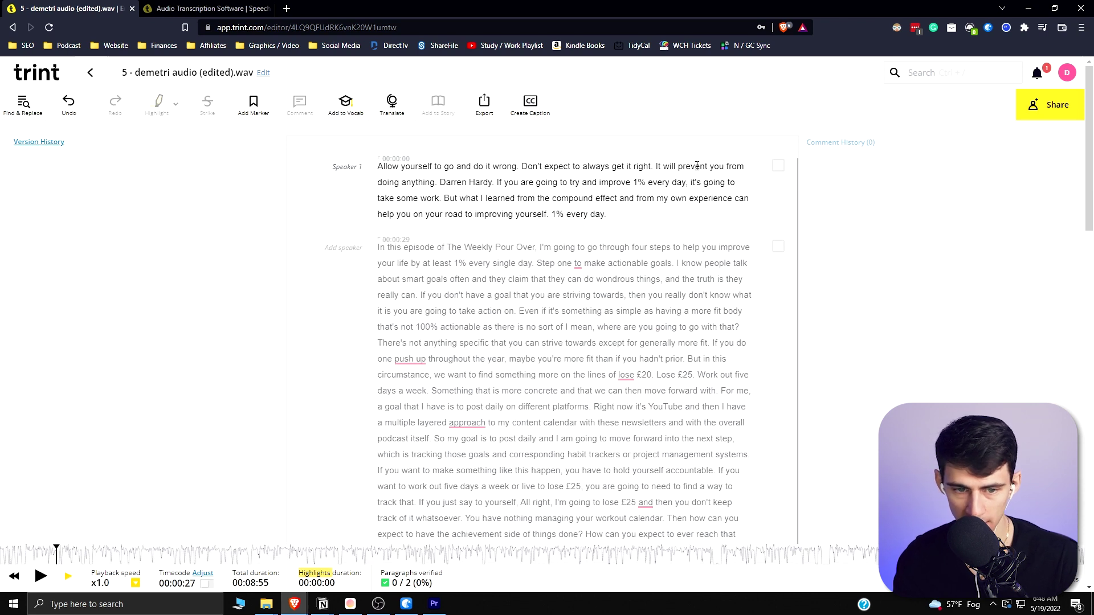
scroll(571, 266, down, 1)
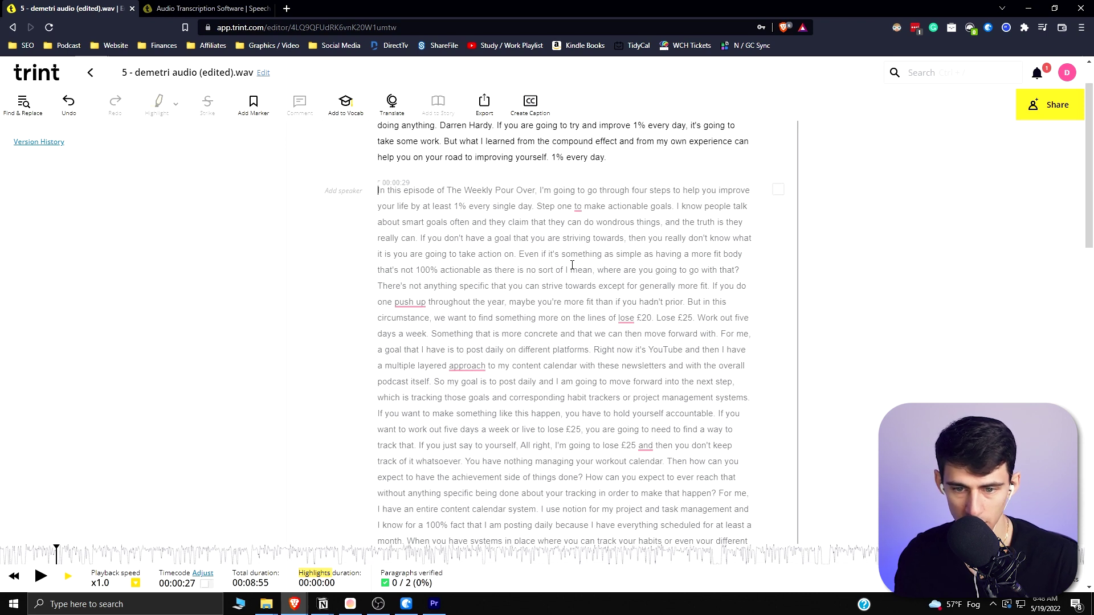
click(641, 317)
scroll(637, 297, down, 2)
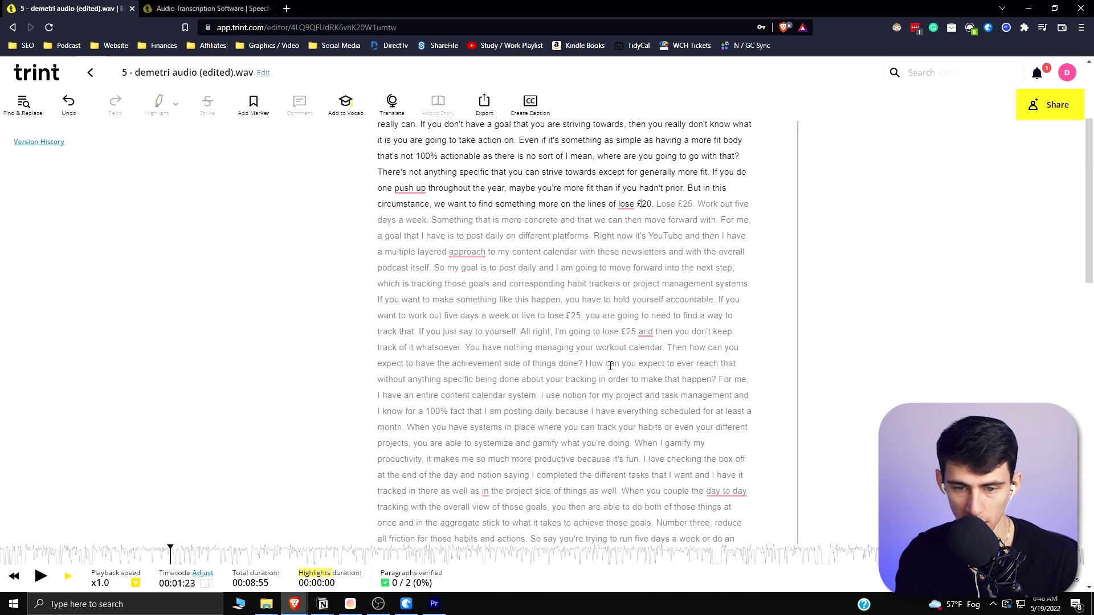
scroll(611, 366, down, 1)
click(594, 293)
key(Return)
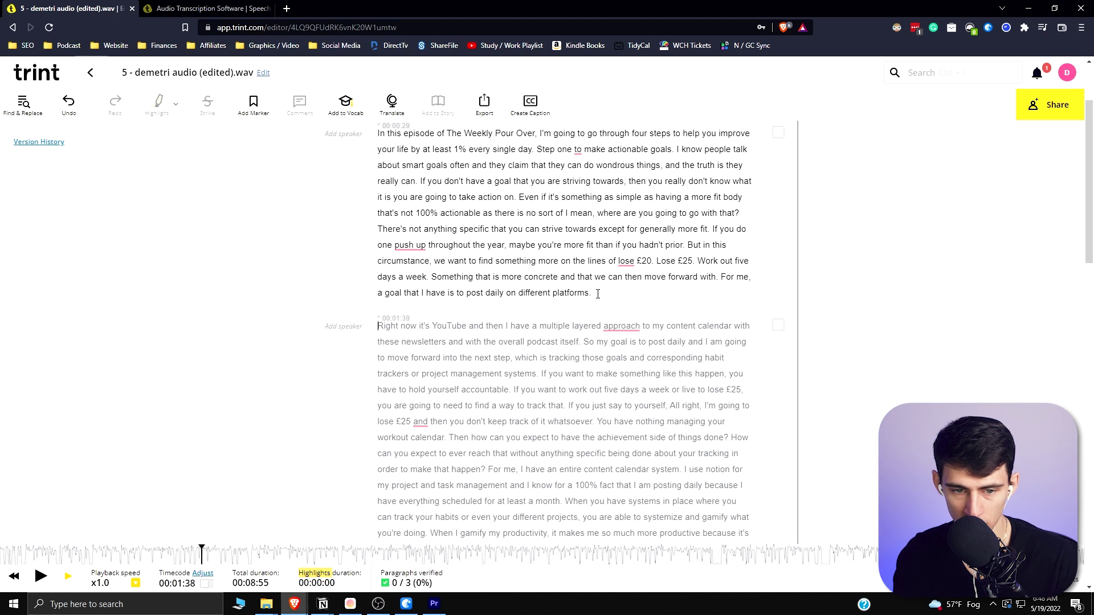
scroll(618, 308, down, 2)
scroll(545, 266, down, 1)
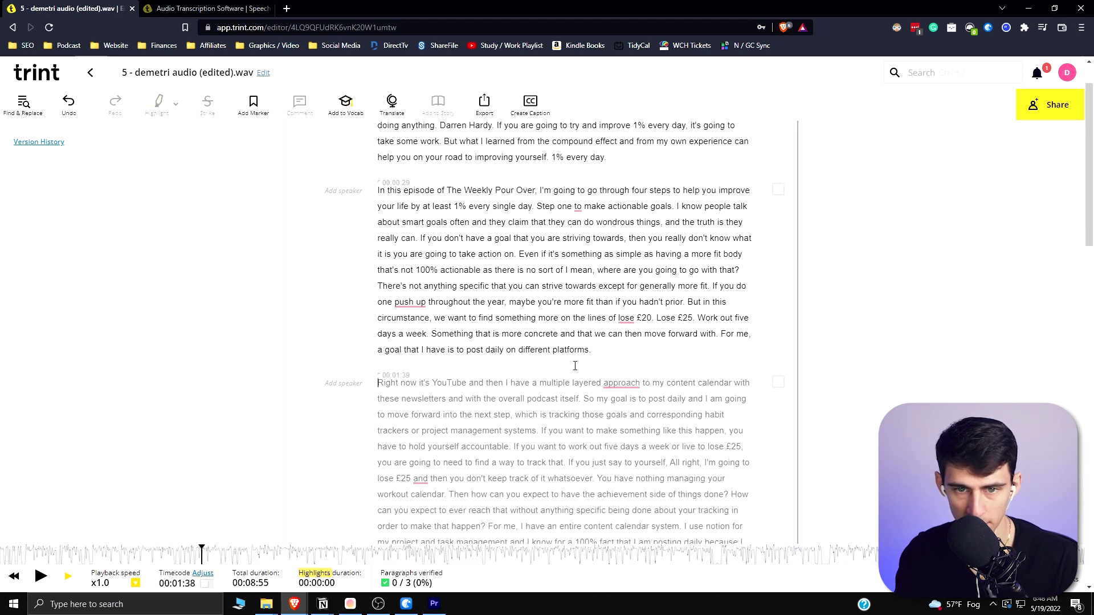
scroll(575, 366, down, 2)
click(488, 413)
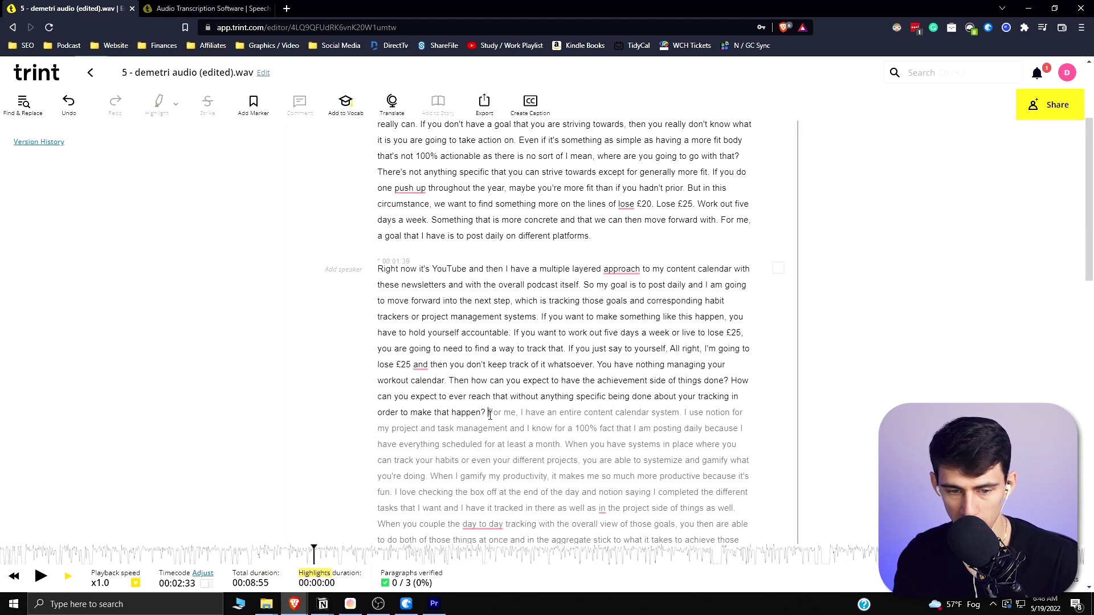
key(Return)
scroll(487, 410, down, 4)
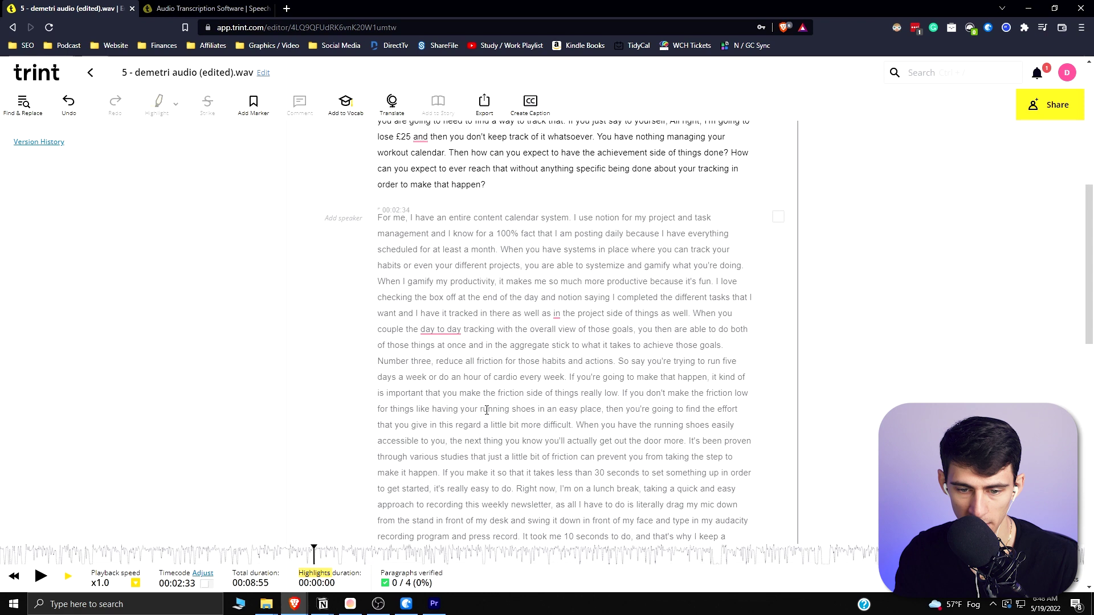
click(579, 424)
key(Return)
click(701, 352)
key(Return)
scroll(711, 356, down, 2)
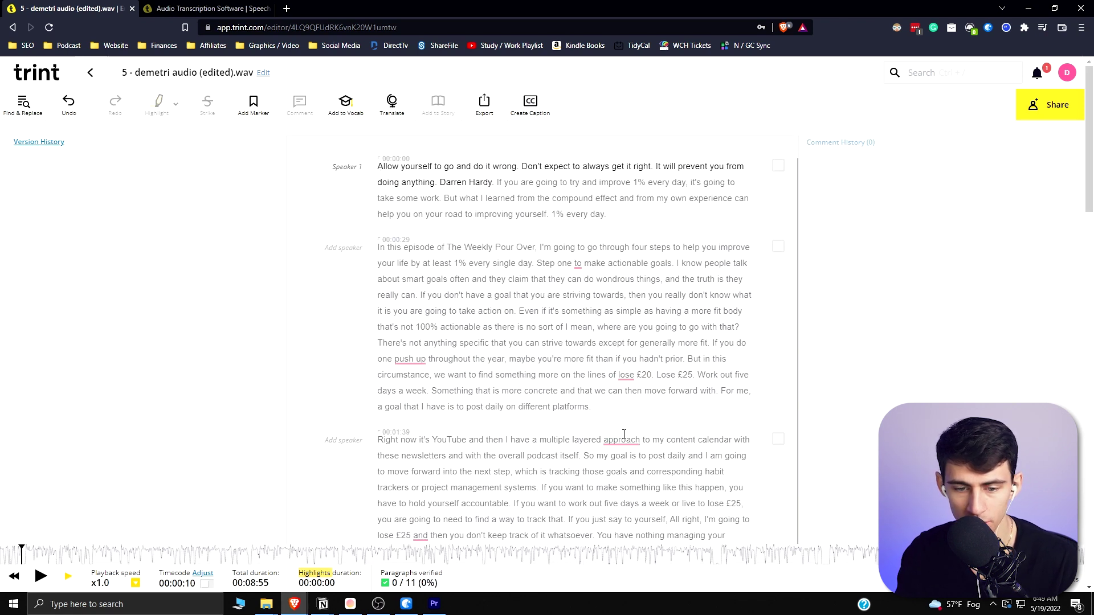
Dismiss the suggestion on 'approach' and add 'The Weekly Pour Over' as a custom vocabulary entry
click(623, 438)
click(549, 278)
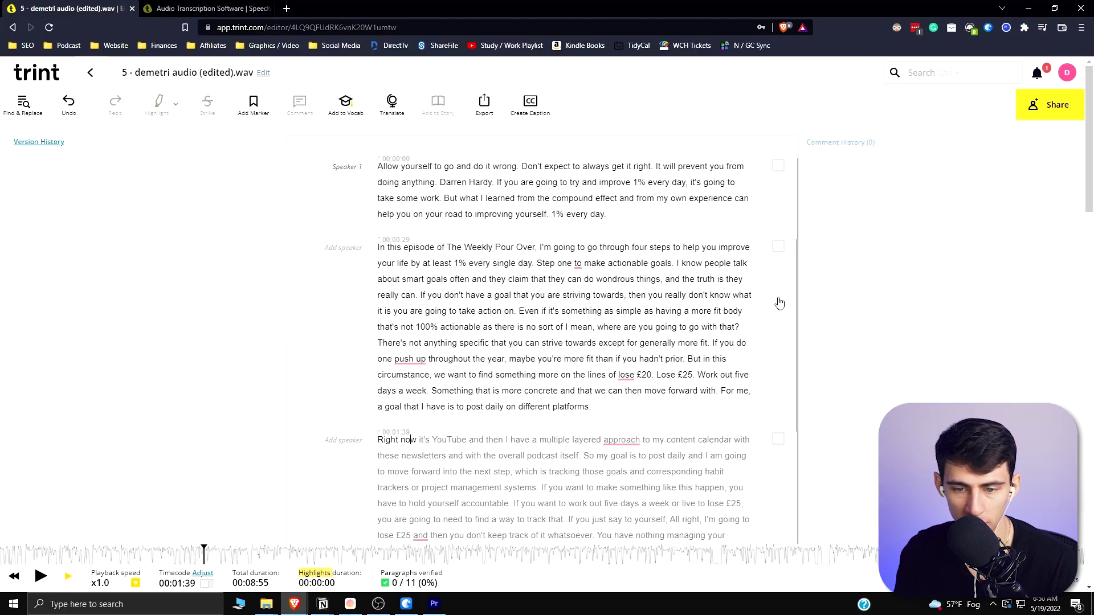
drag(446, 246, 535, 249)
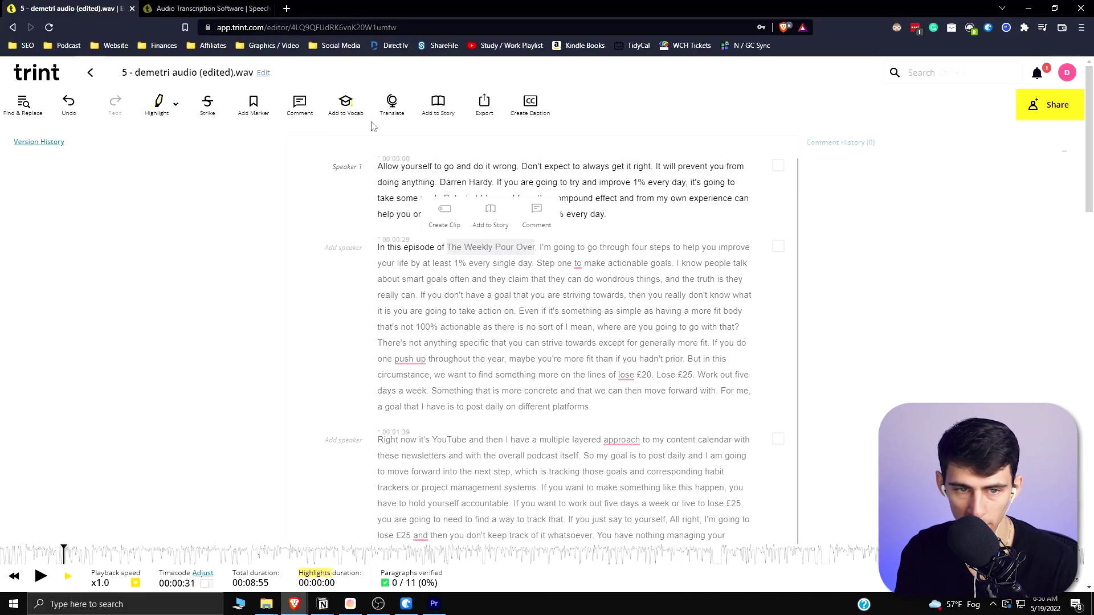
click(347, 106)
click(584, 347)
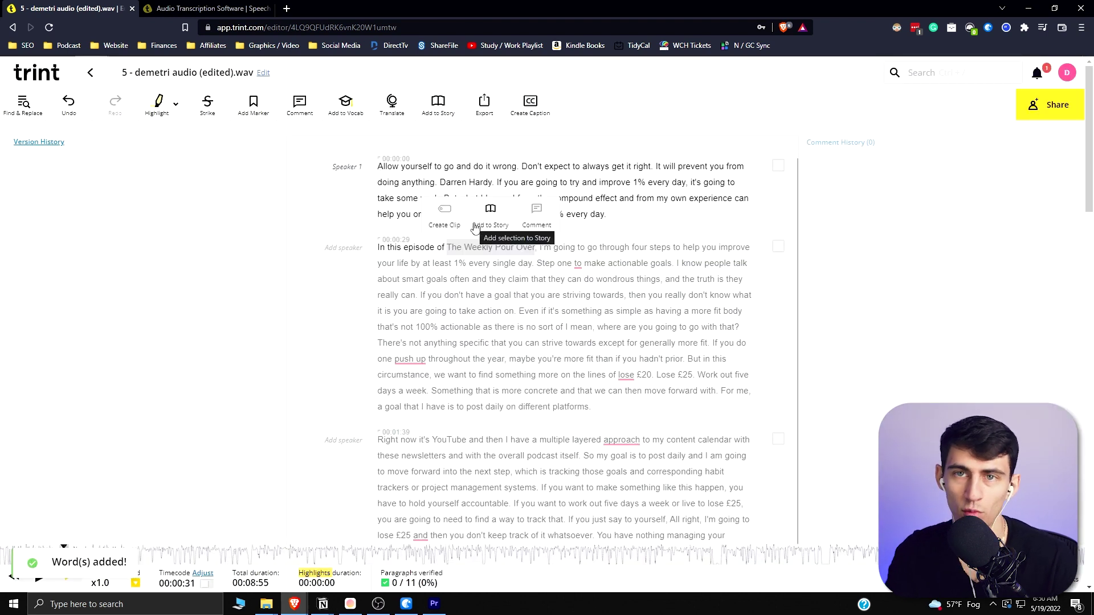
scroll(729, 334, down, 2)
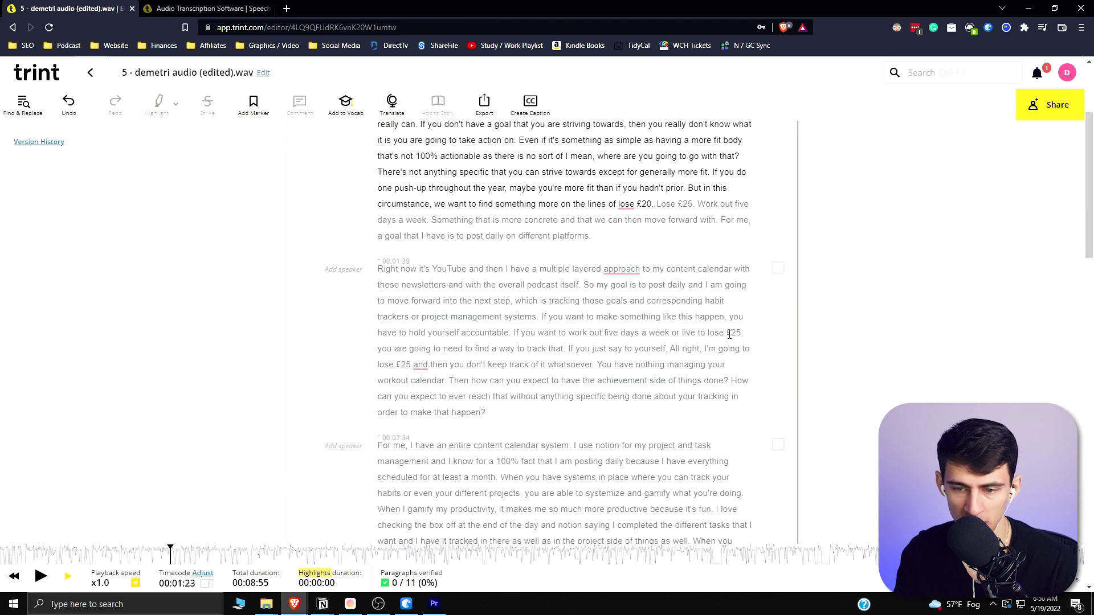
Rewrite the £25 amounts to read '25 pounds' by removing the pound signs
click(728, 332)
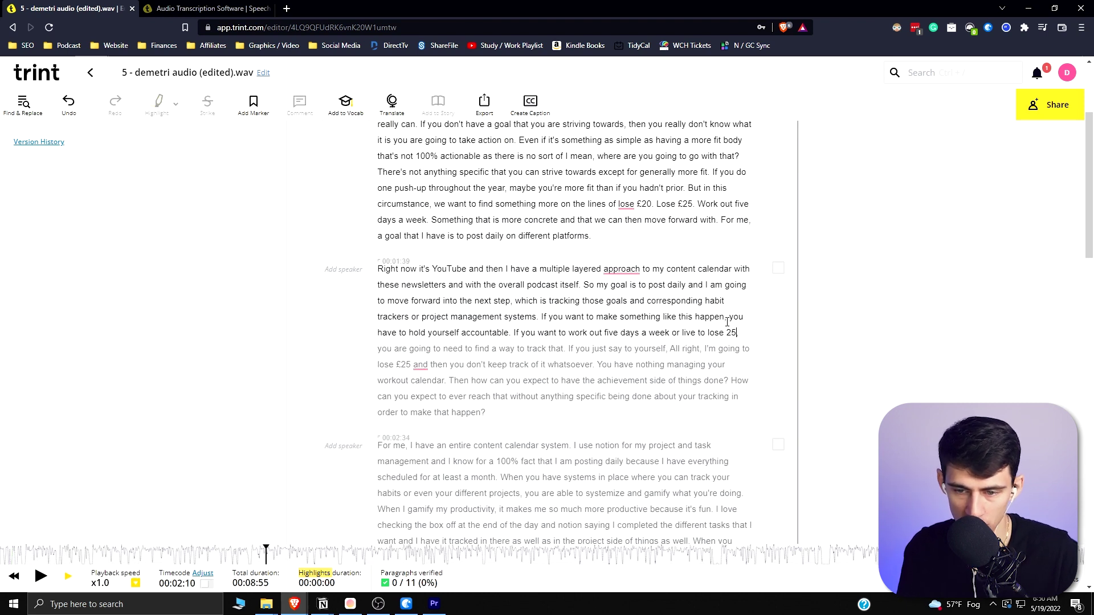
text(pounds)
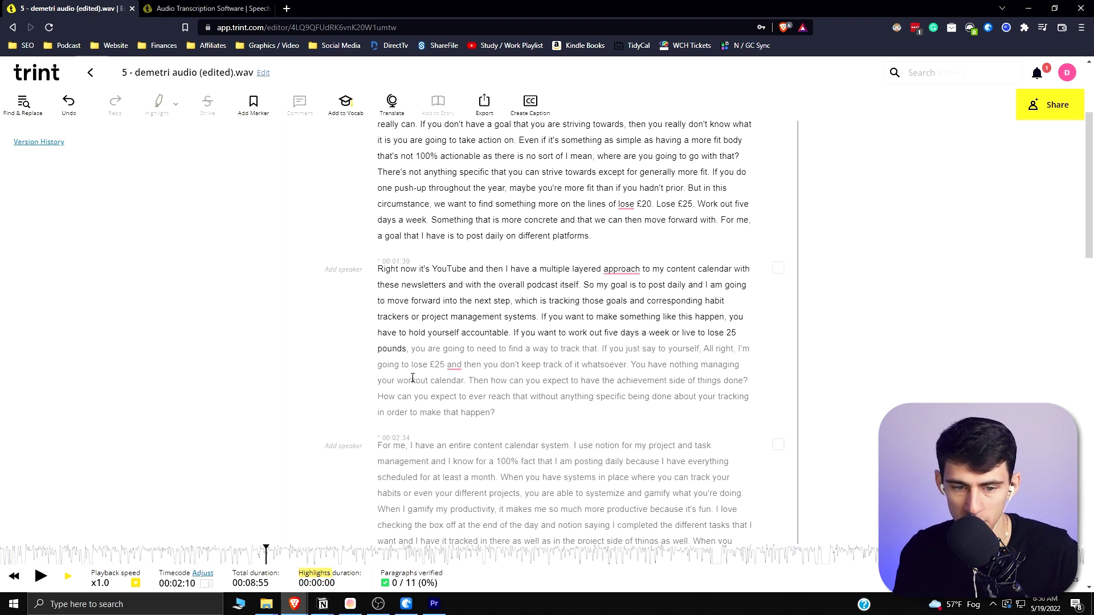
text(,)
click(435, 365)
key(BackSpace)
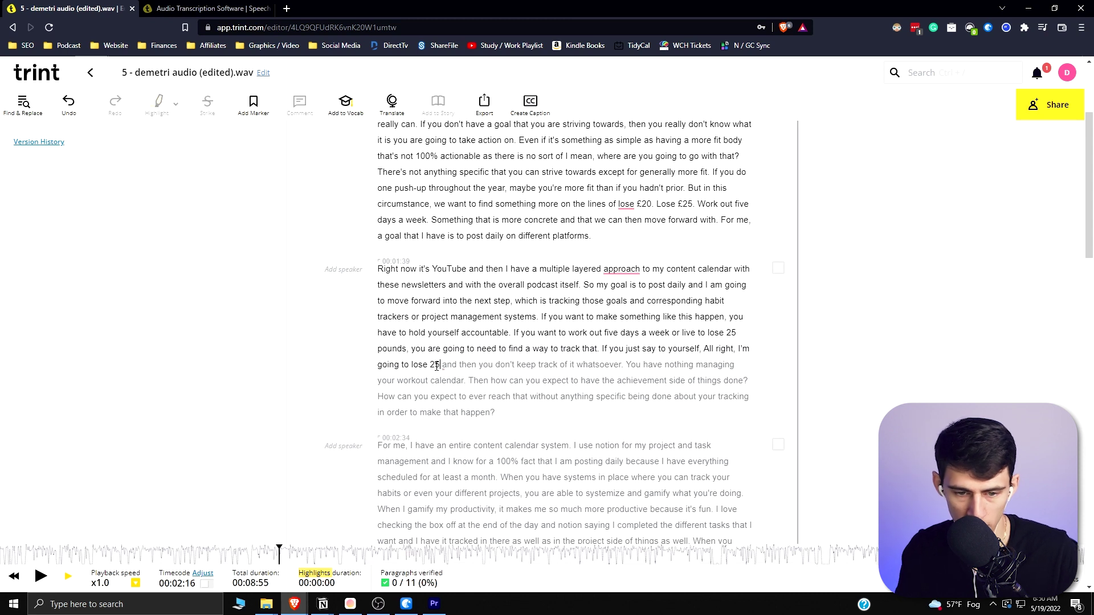
text(pounds,)
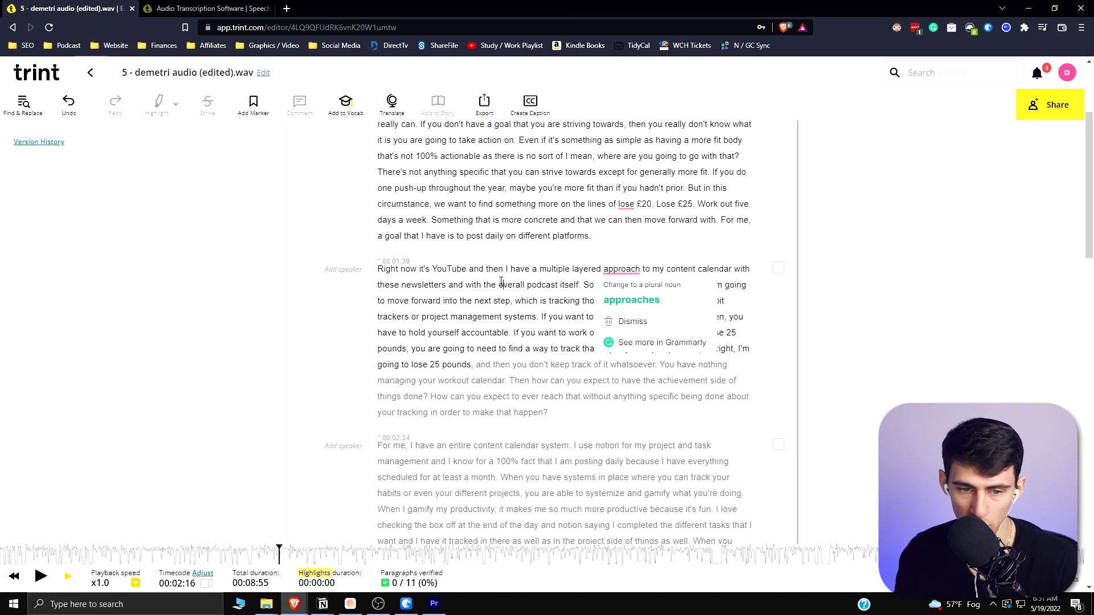
scroll(651, 238, up, 1)
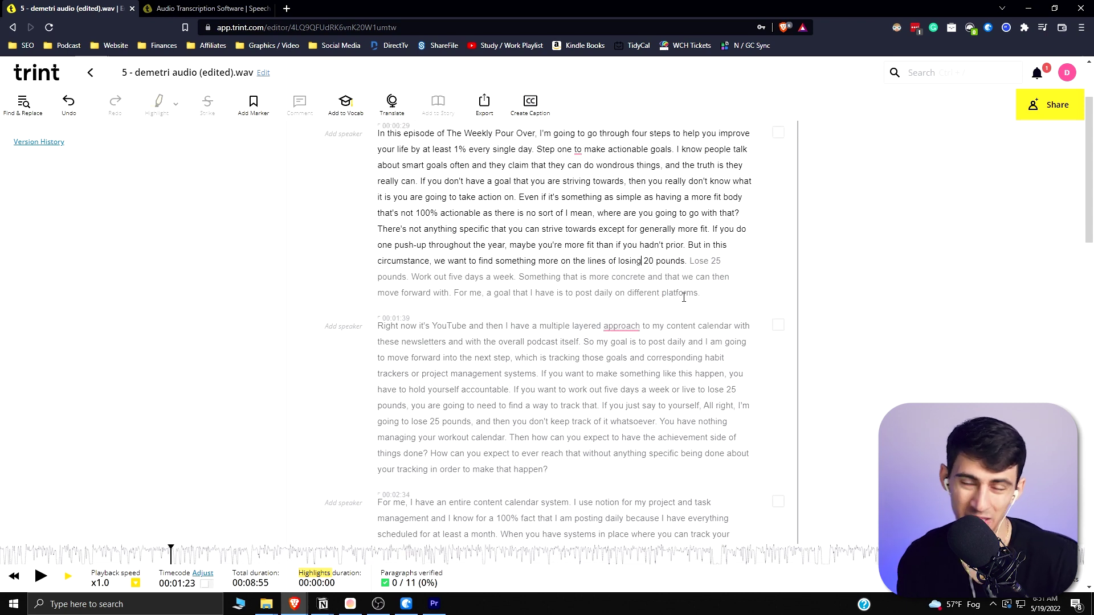
scroll(683, 298, up, 1)
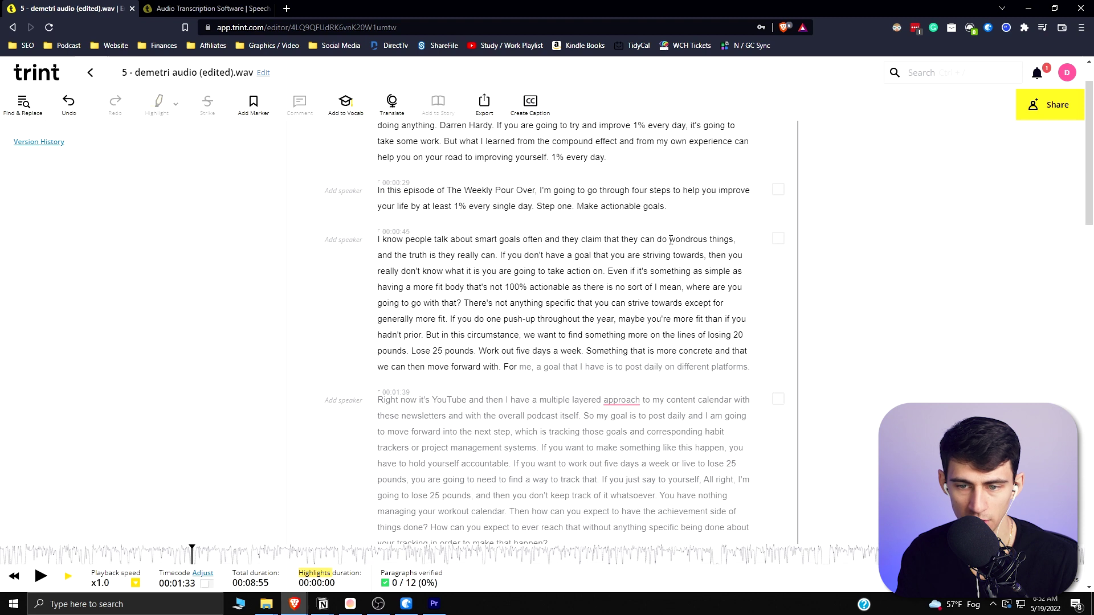
Highlight 'Step one. Make actionable goals.' in yellow and move playback further into the episode
drag(667, 207, 535, 206)
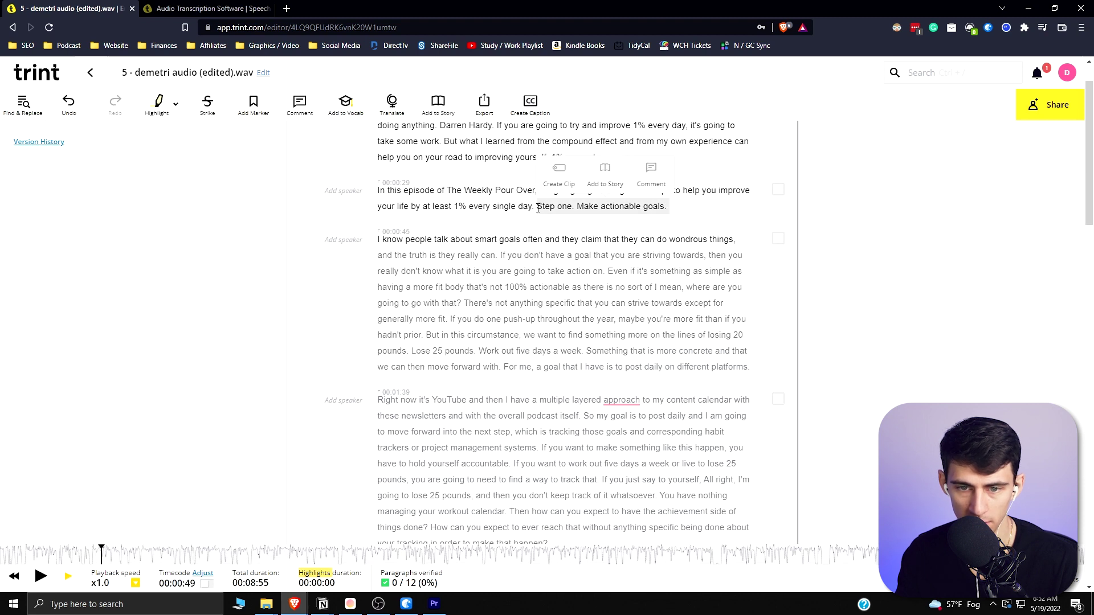
click(161, 103)
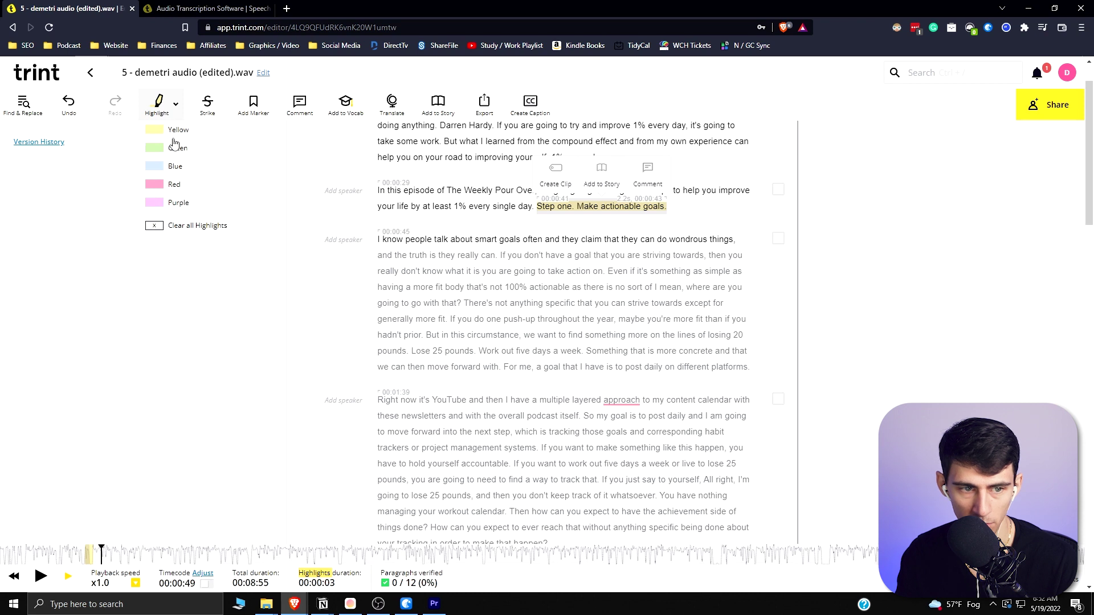
click(578, 271)
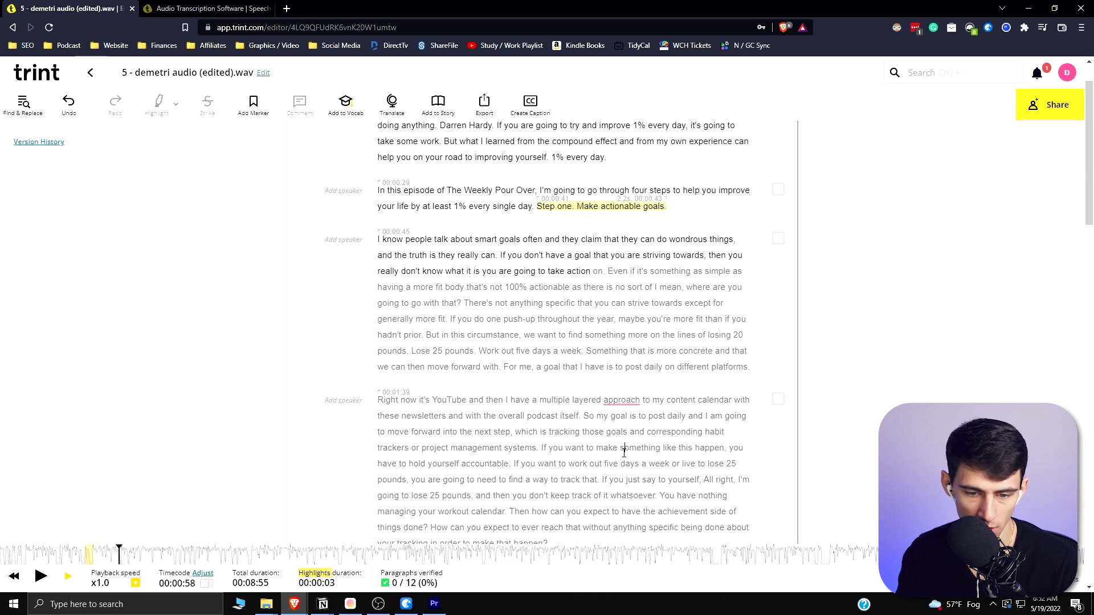
click(256, 554)
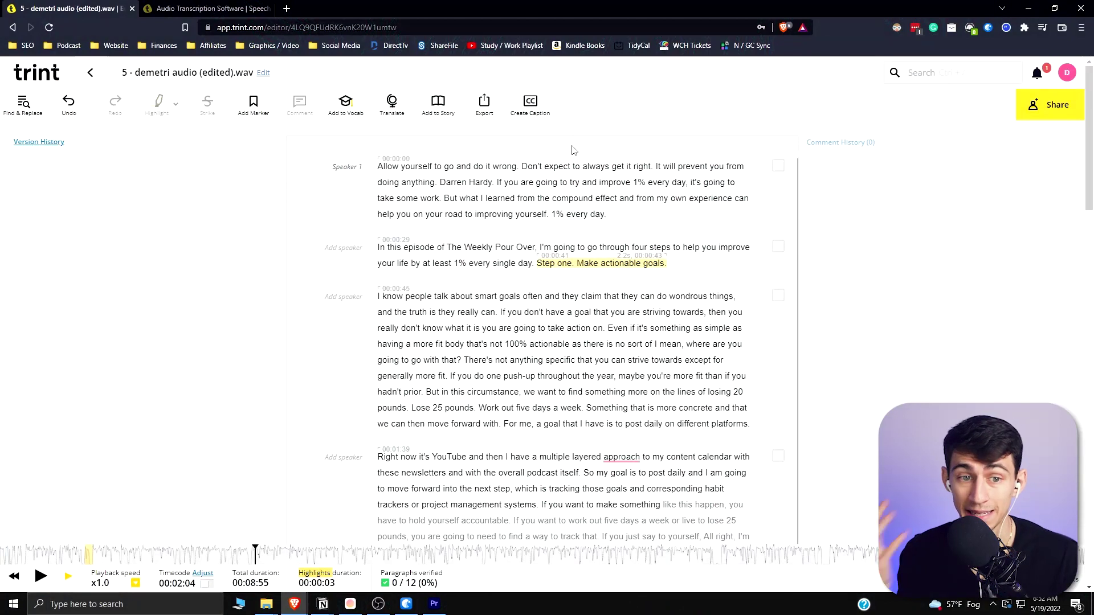
Create captions from the transcript and review the caption list and preview
click(529, 105)
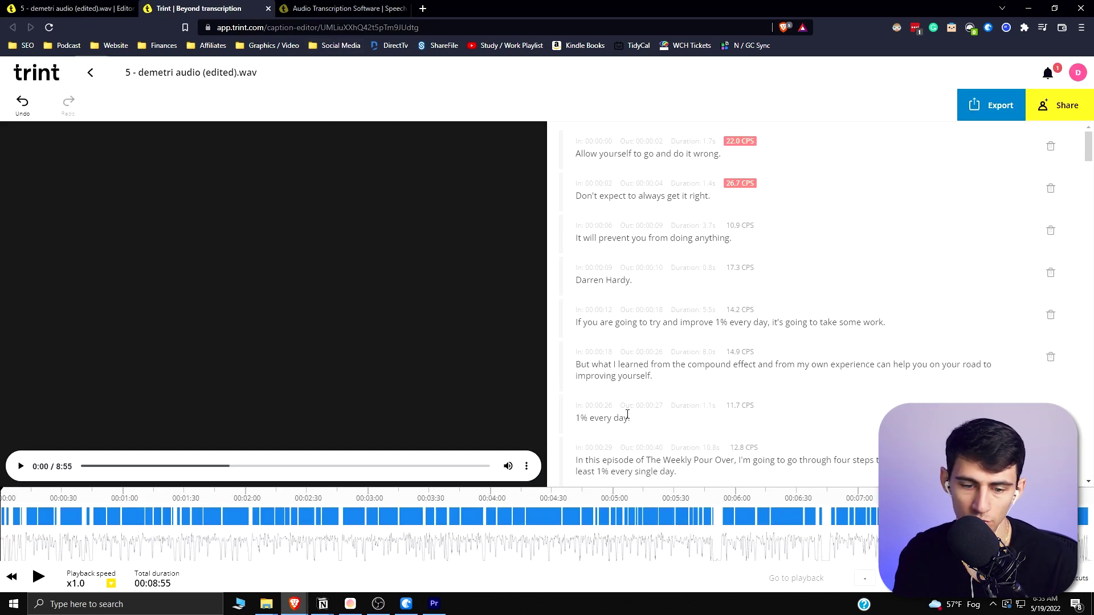
scroll(650, 303, down, 5)
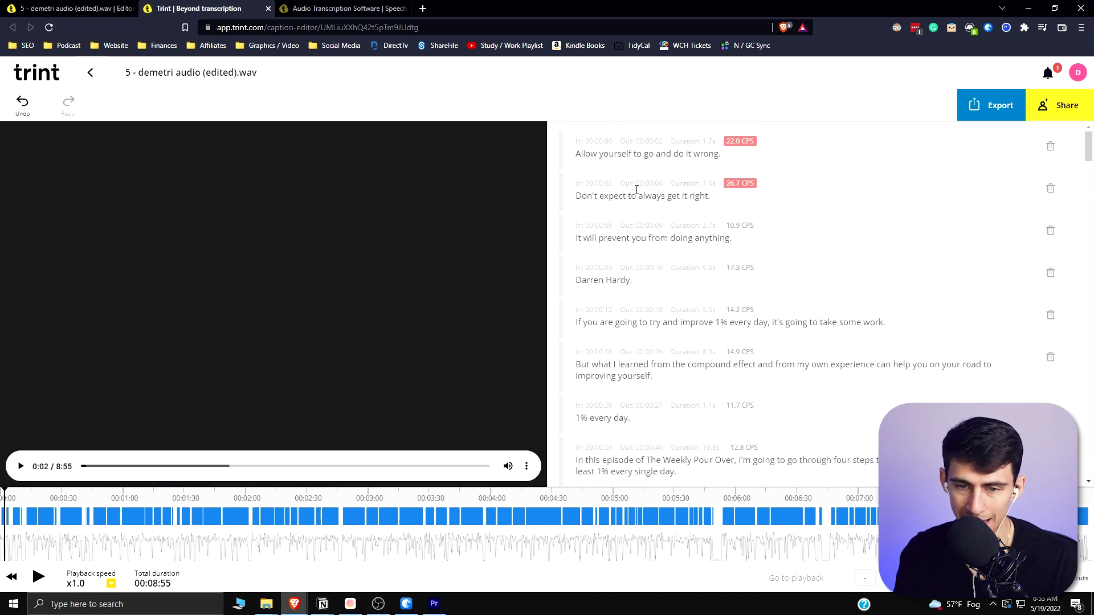
click(635, 191)
click(127, 467)
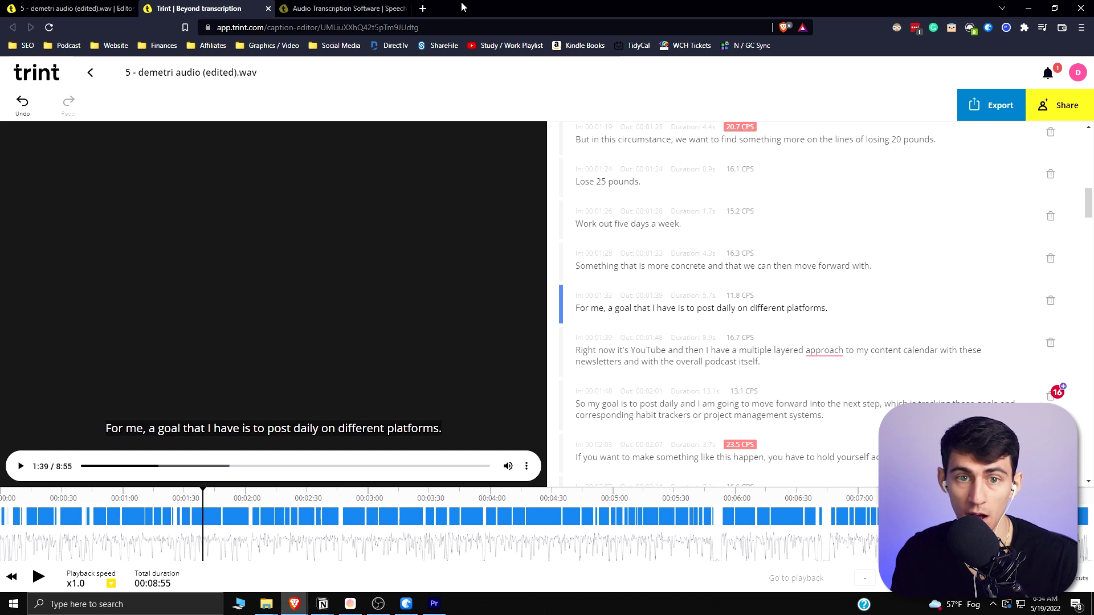
Export the captions as a SubRip (.srt) file, with a new browser tab ready for YouTube Studio
click(423, 8)
text(you)
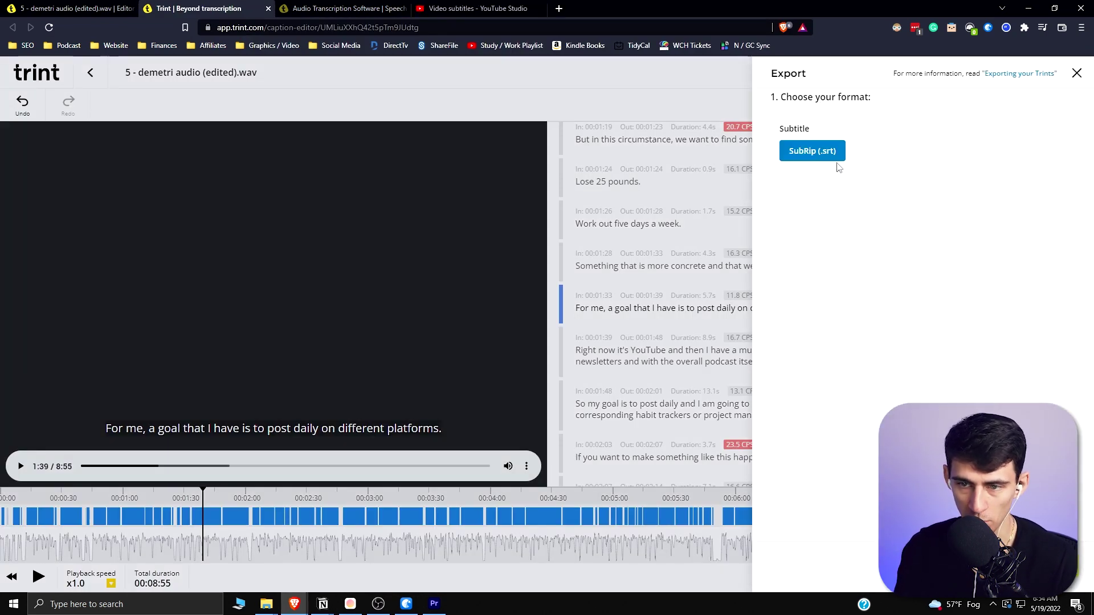
click(812, 150)
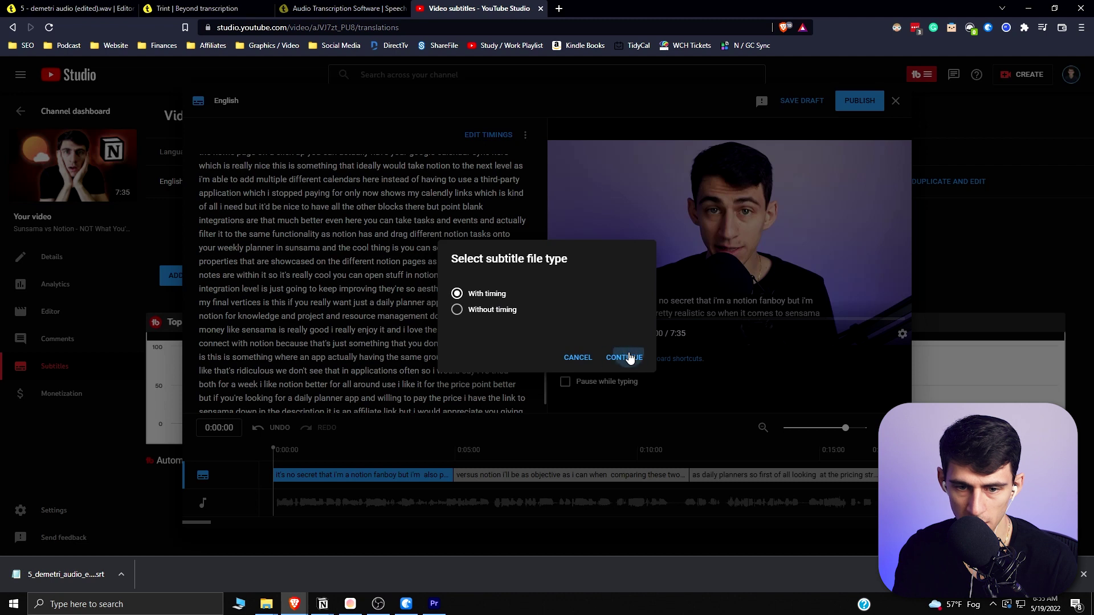
Upload the SRT file with timing to YouTube Studio captions, then return to the Trint transcript
click(625, 357)
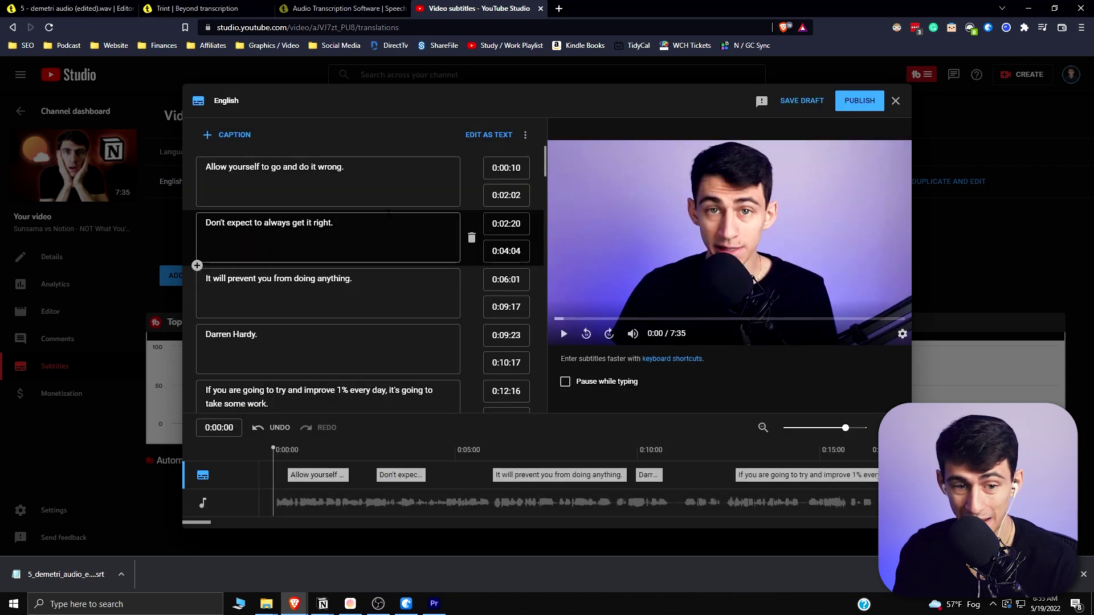
scroll(363, 274, down, 3)
scroll(362, 273, down, 3)
scroll(363, 273, down, 5)
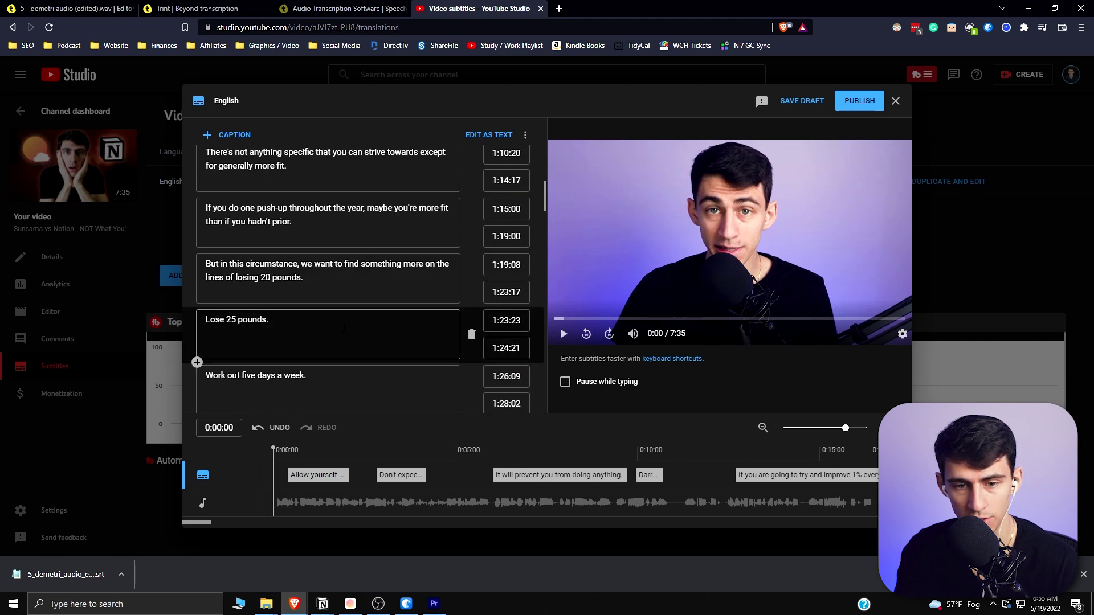
scroll(363, 274, down, 5)
scroll(363, 274, down, 3)
scroll(363, 273, down, 3)
scroll(364, 274, down, 3)
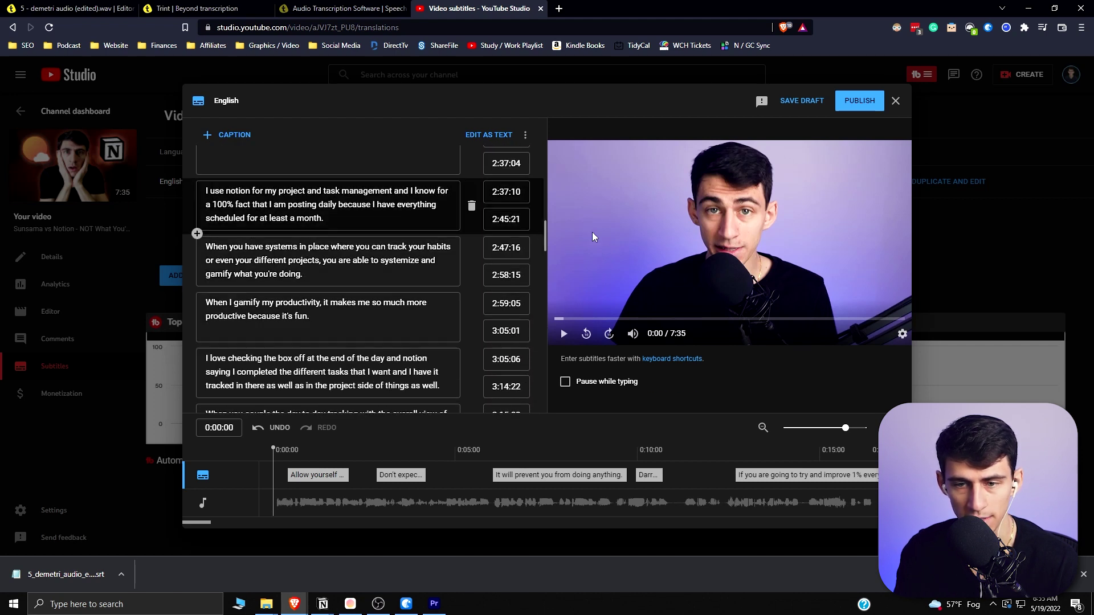
click(895, 102)
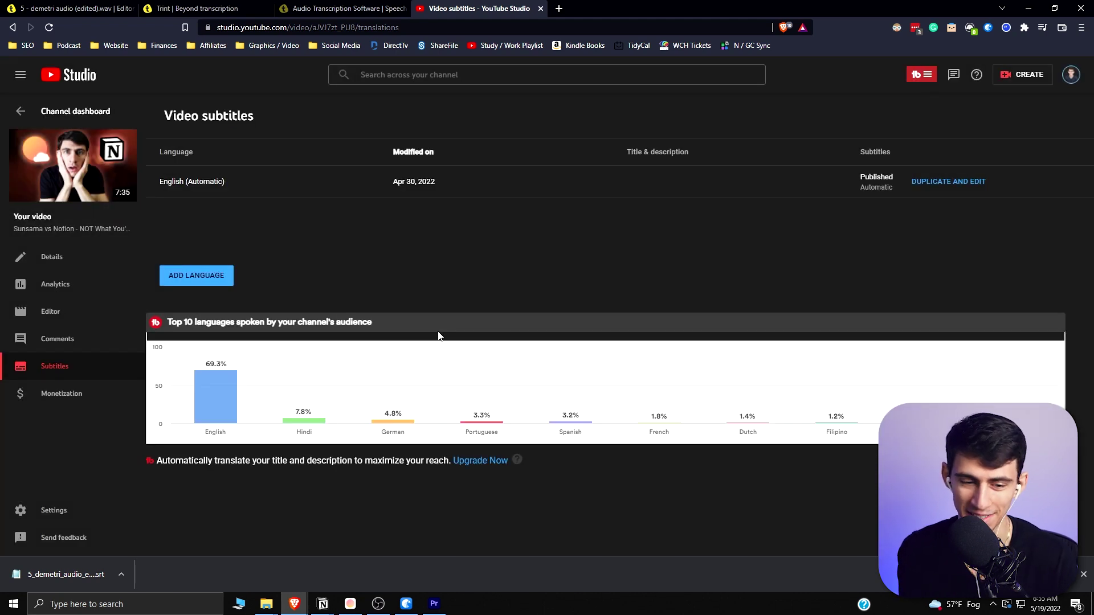
click(83, 8)
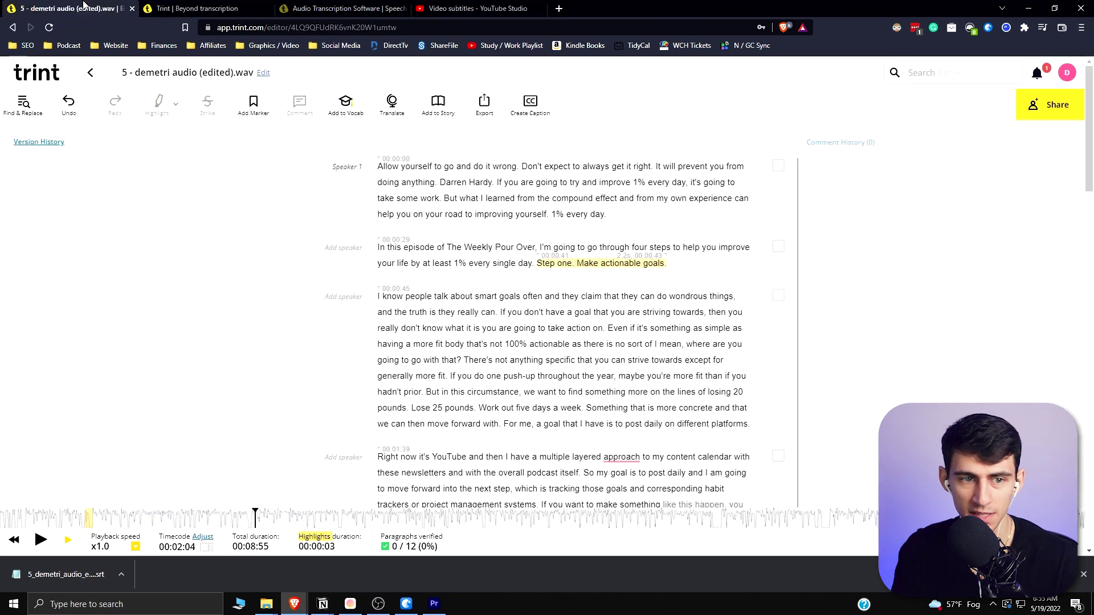